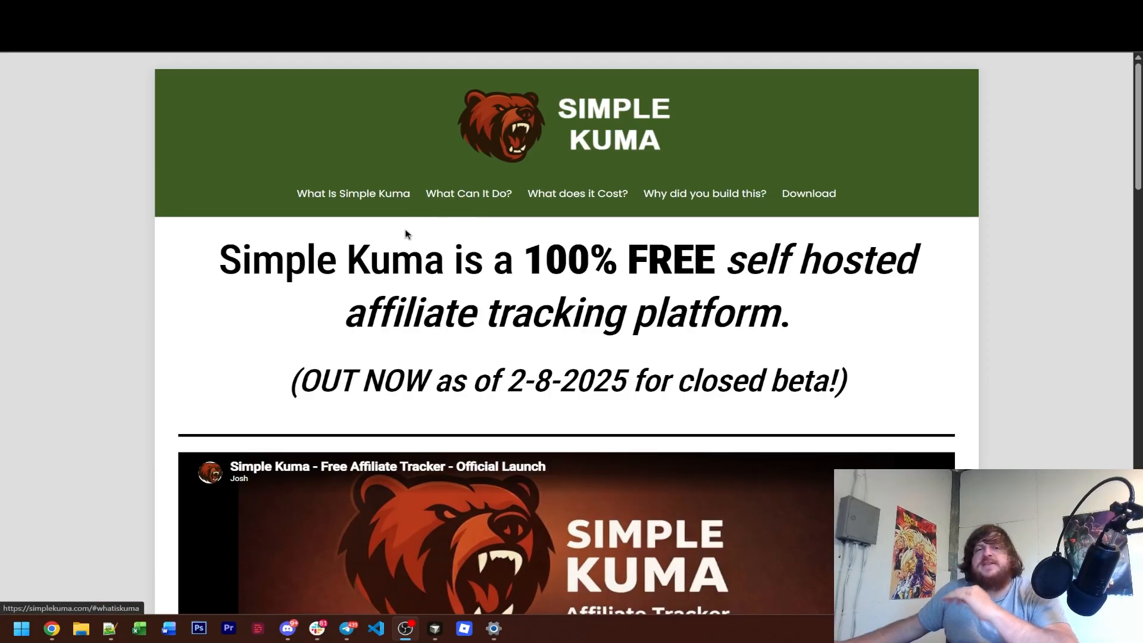
Open the Simple Kuma V 1.1 download page from the product site and review its release notes and downloadable assets.
scroll(490, 232, "down", 20)
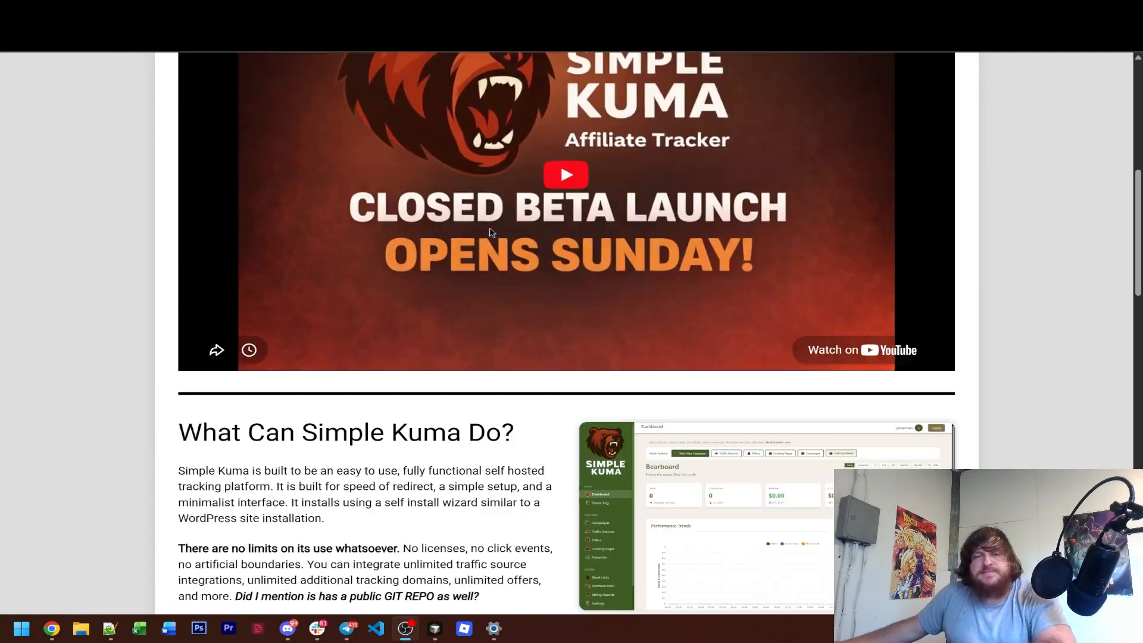
scroll(490, 233, "down", 3)
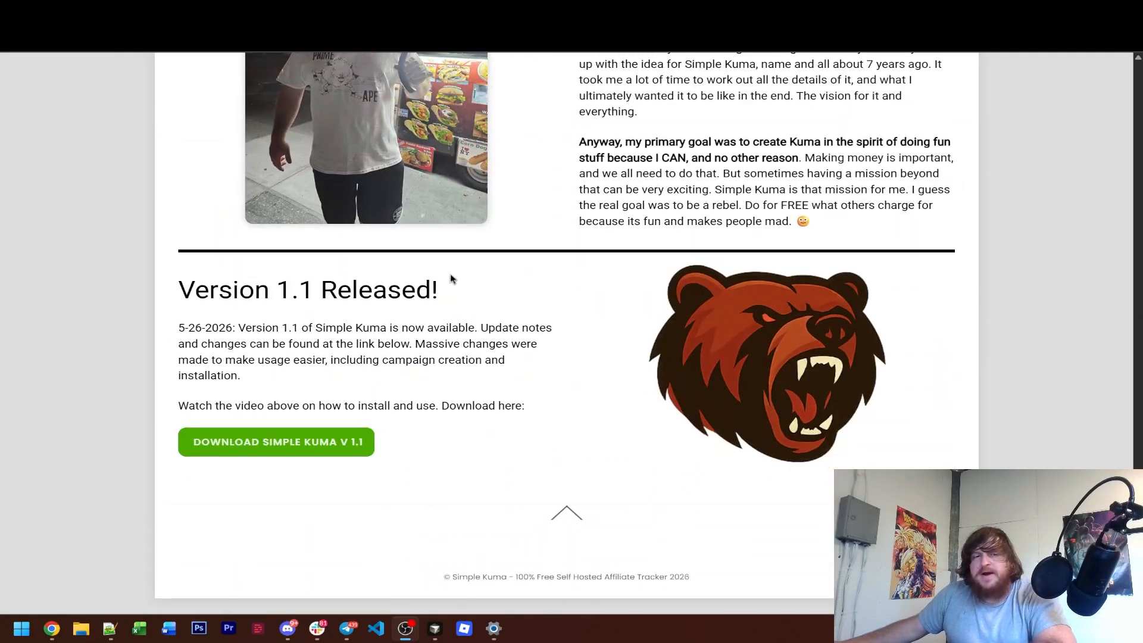
left_click(294, 452)
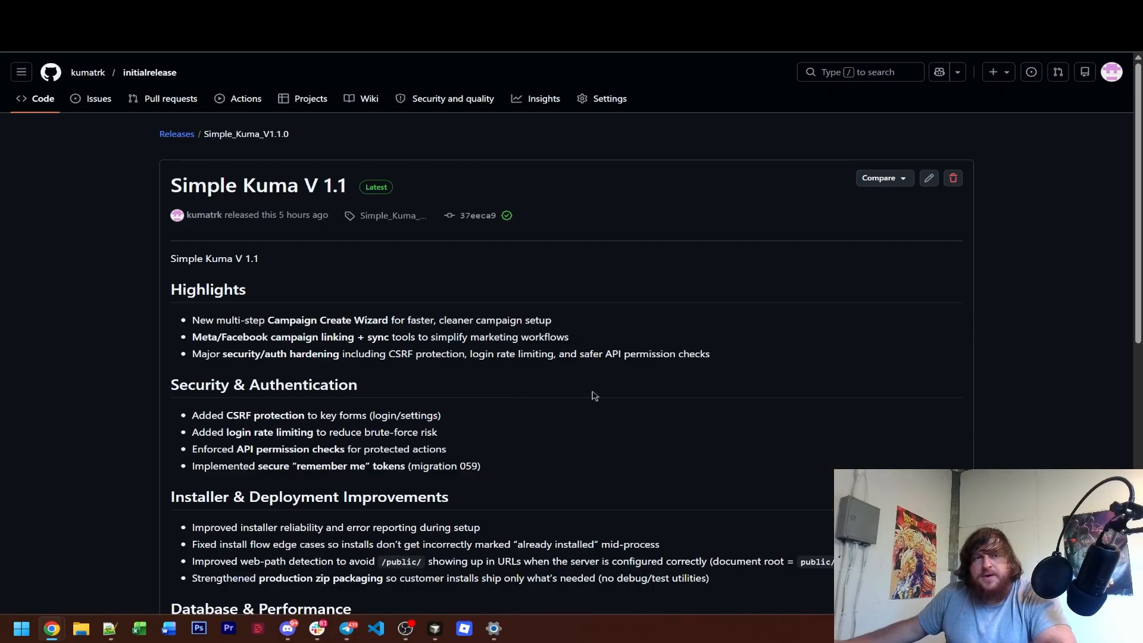
scroll(592, 397, "down", 10)
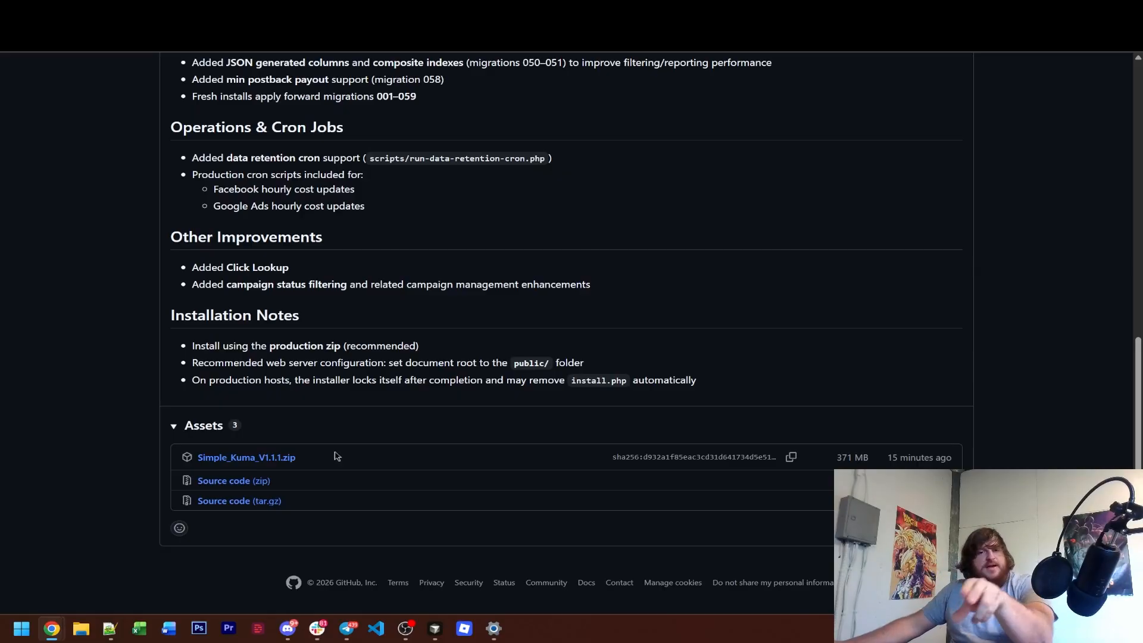
scroll(522, 329, "up", 10)
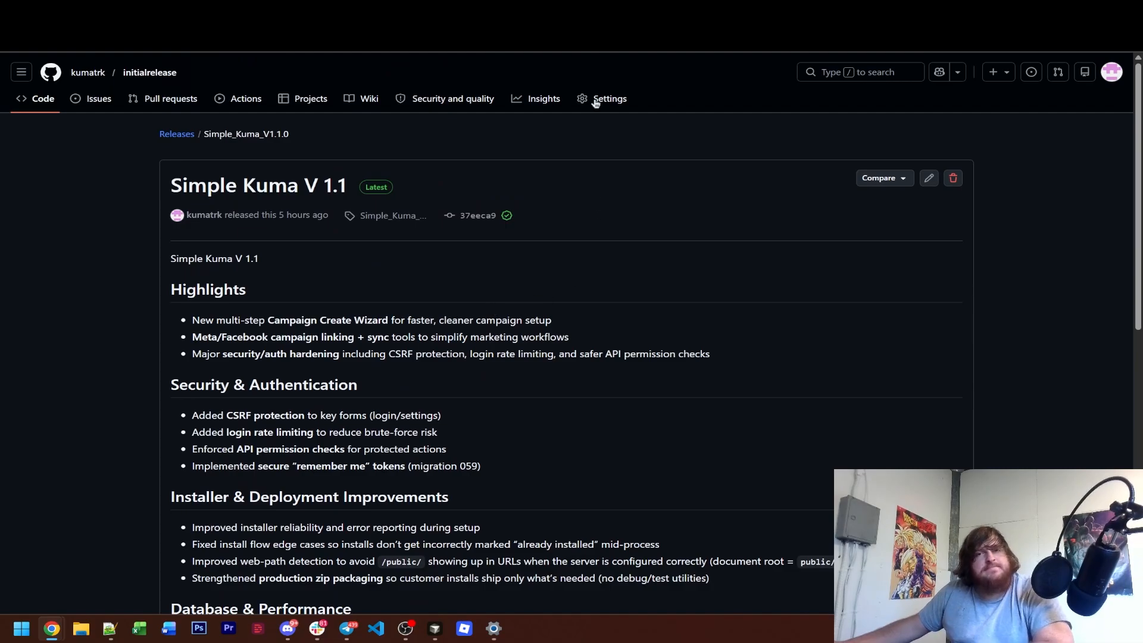
Switch to cPanel, open the public_html folder in File Manager and view its file upload page.
left_click(631, 12)
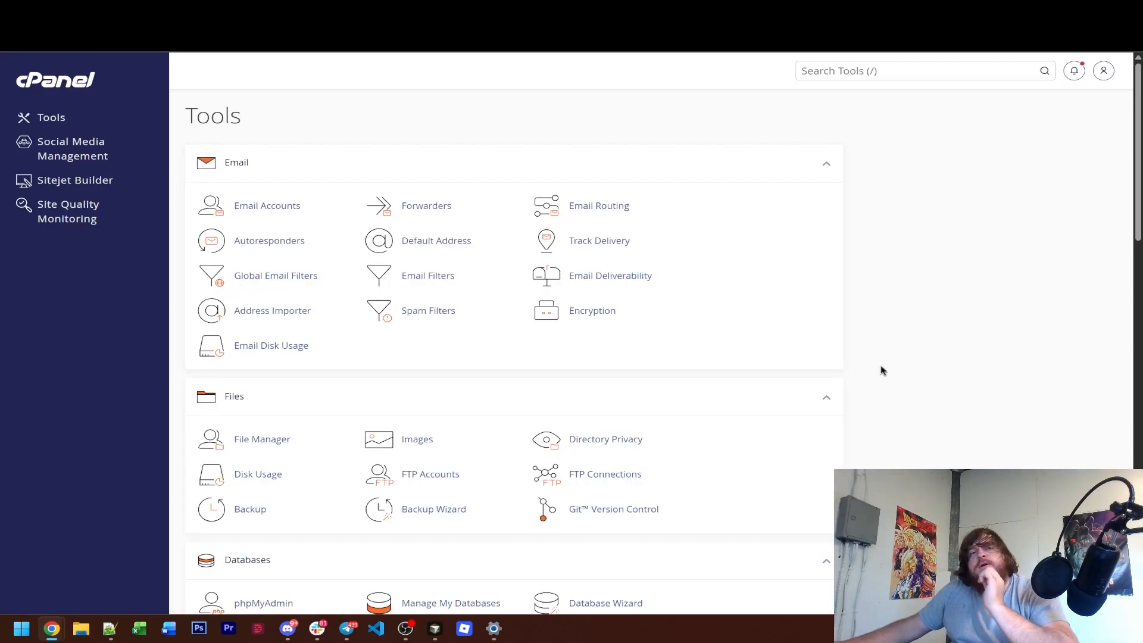
left_click(203, 11)
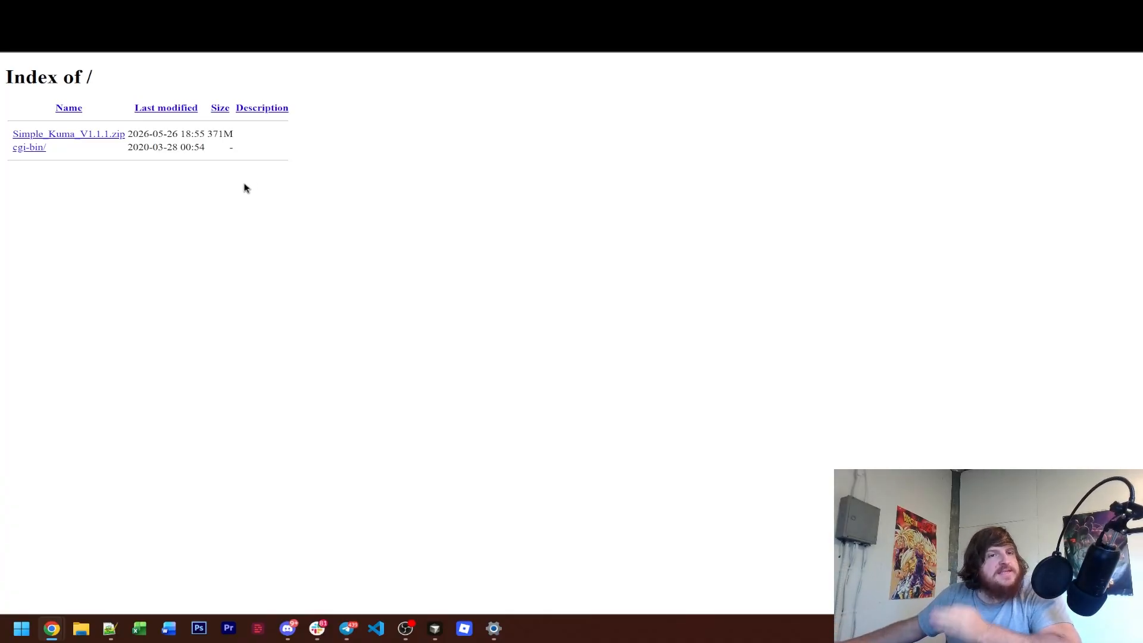
left_click(113, 11)
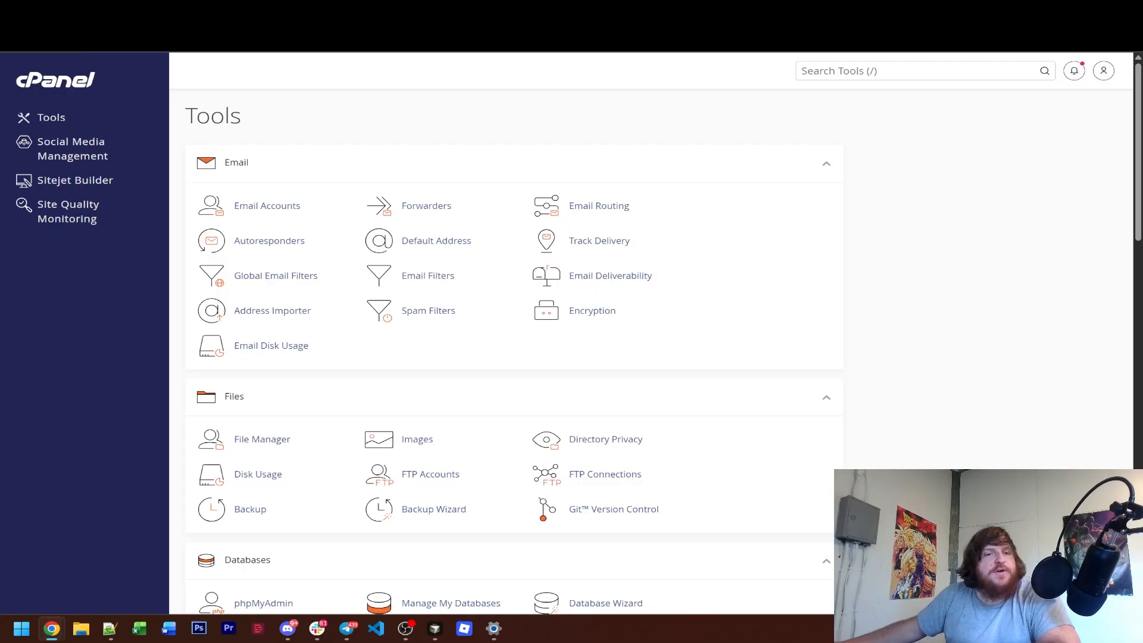
left_click(246, 447)
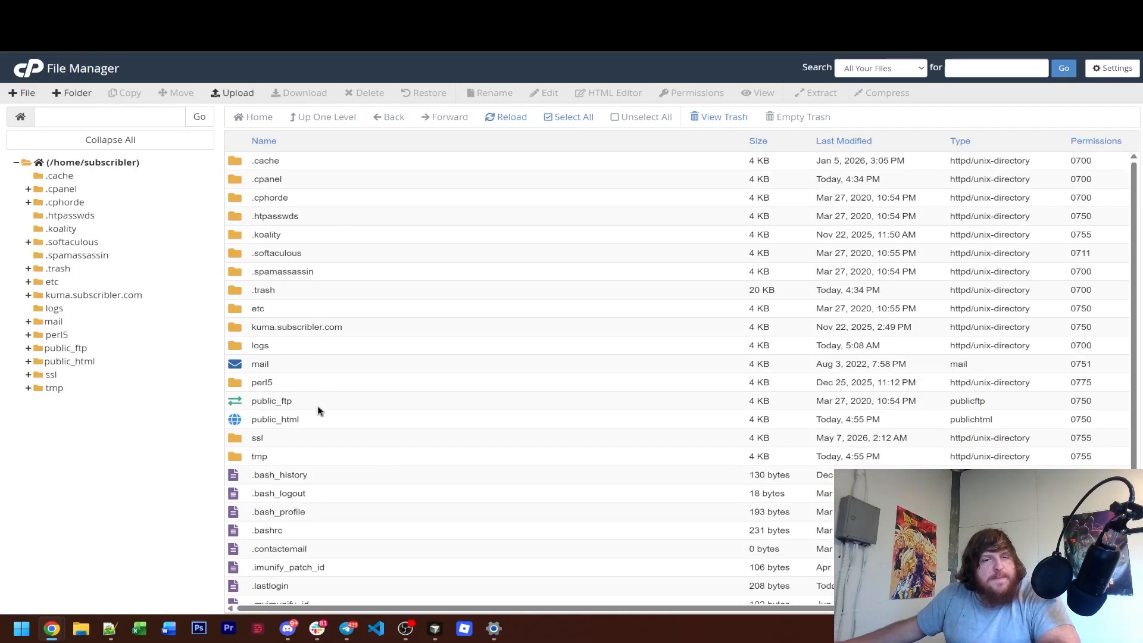
double_click(365, 427)
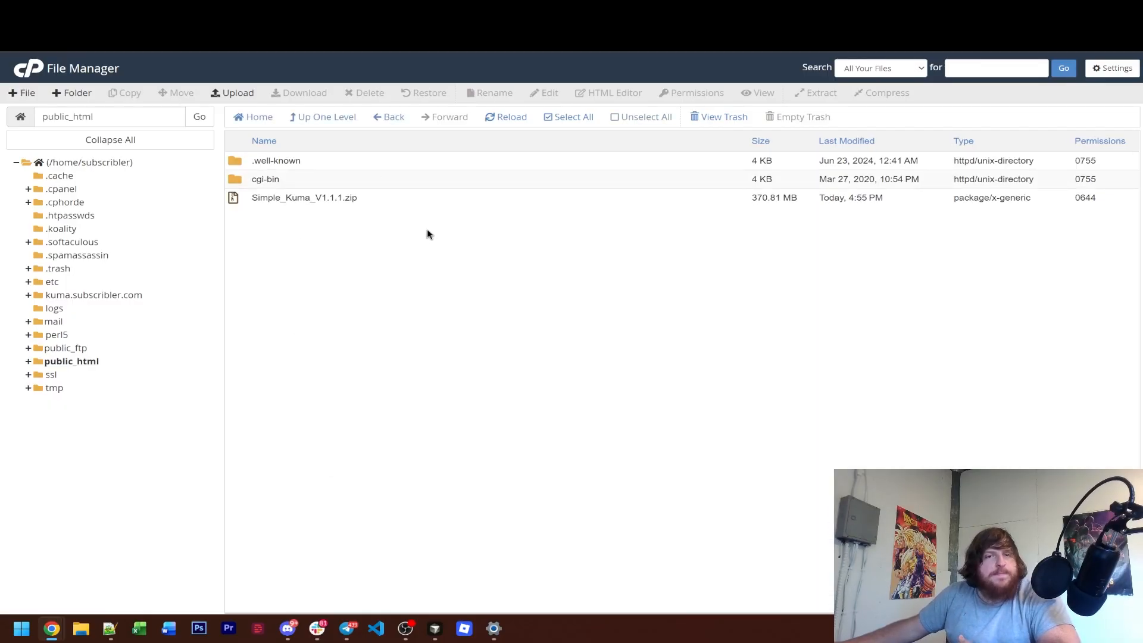
left_click(239, 94)
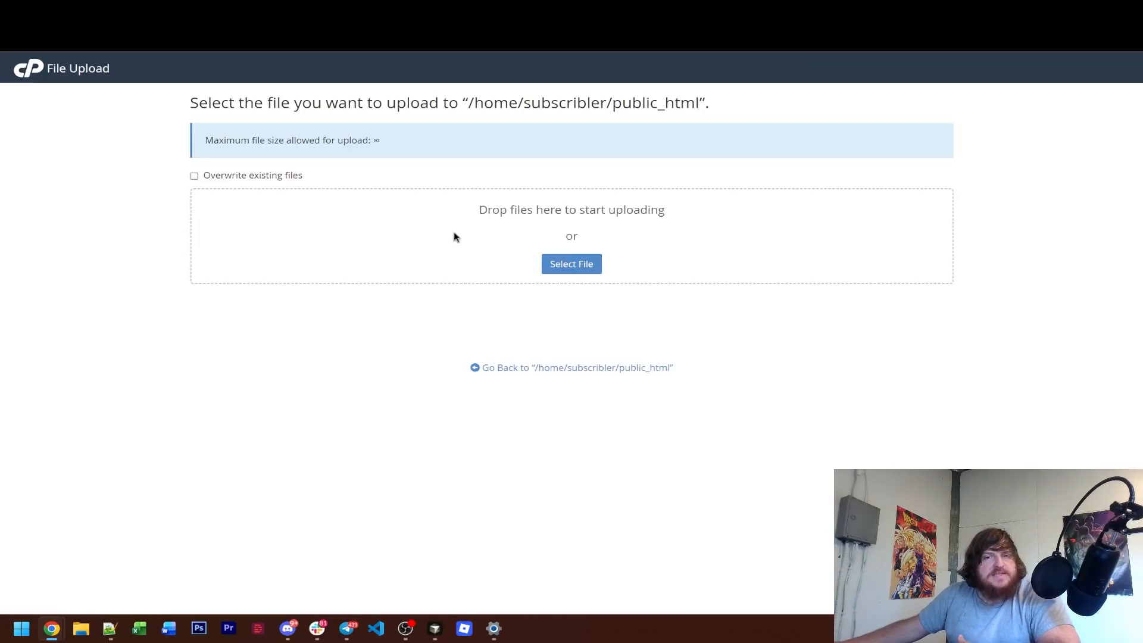
key("ctrl+w")
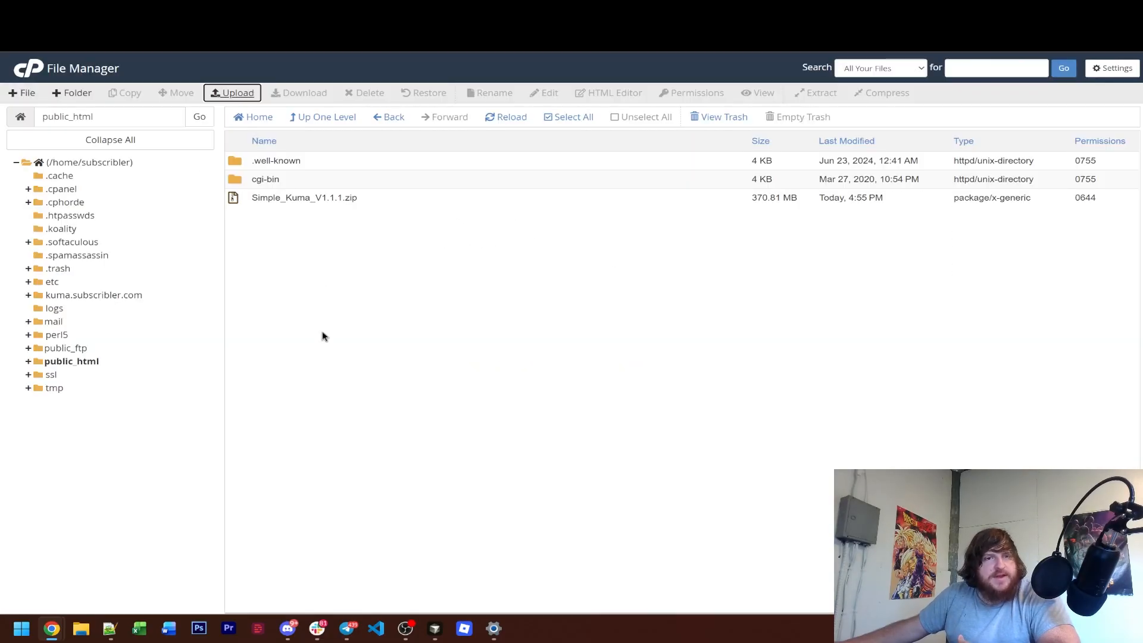
Extract Simple_Kuma_V1.1.1.zip into /public_html and dismiss the extraction results.
left_click(393, 198)
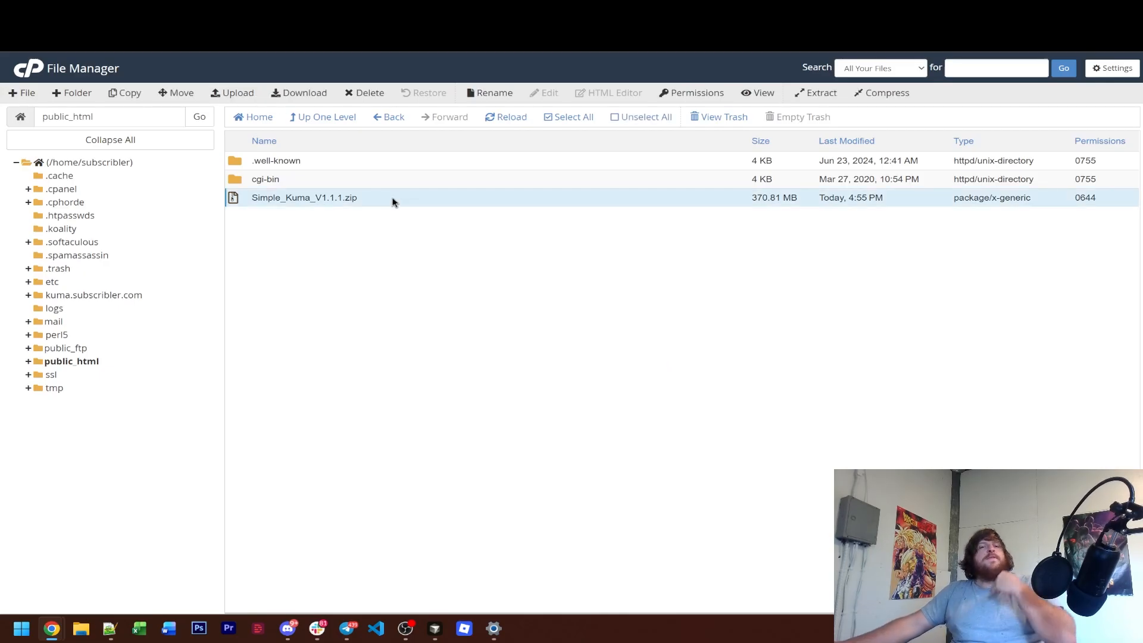
right_click(393, 201)
left_click(461, 334)
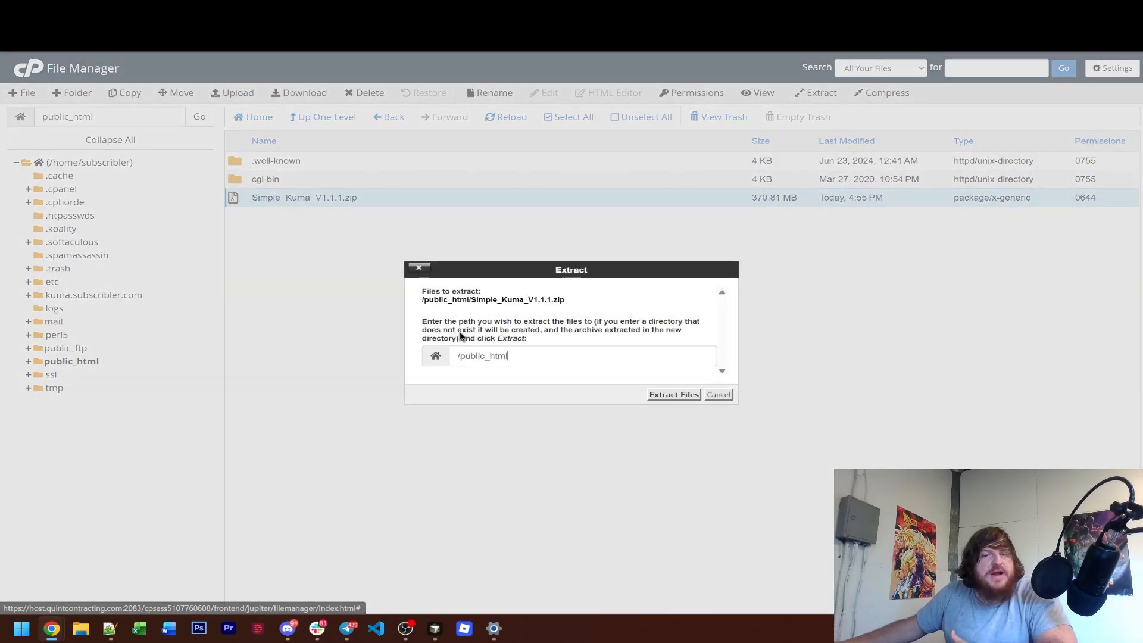
left_click(673, 395)
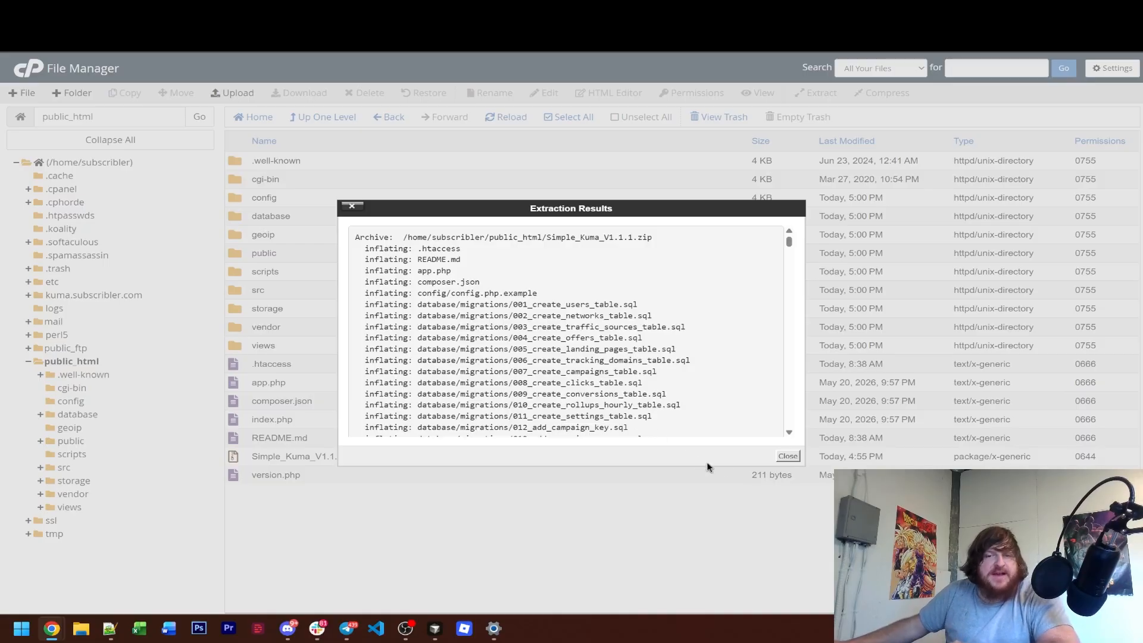
left_click(786, 456)
Move the Simple_Kuma_V1.1.1.zip archive in public_html to the trash.
left_click(481, 455)
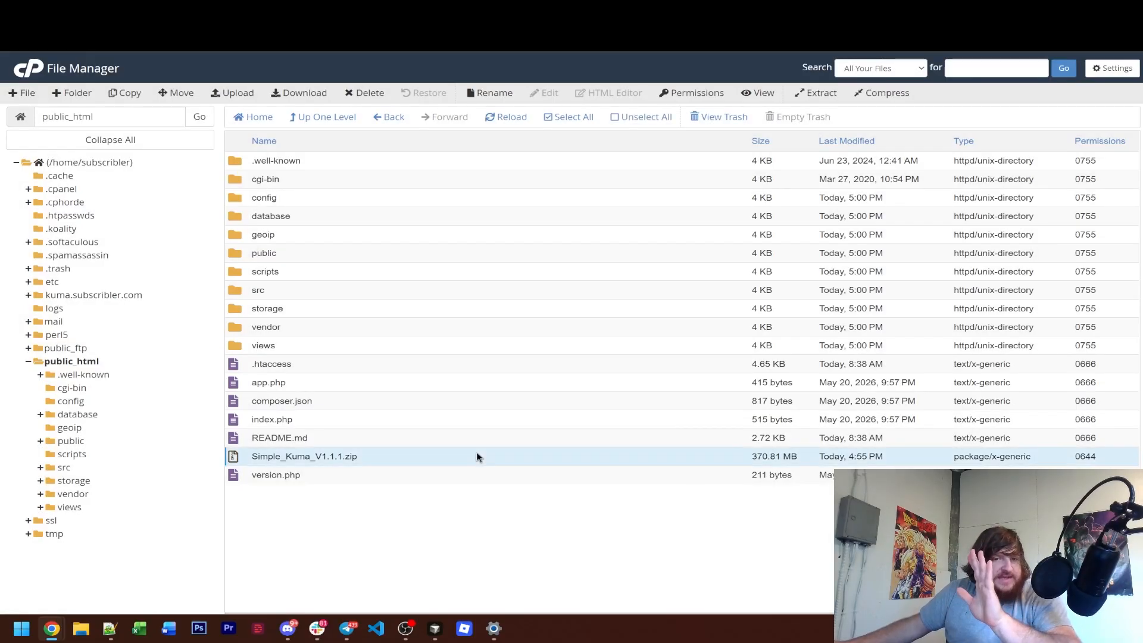
left_click(366, 93)
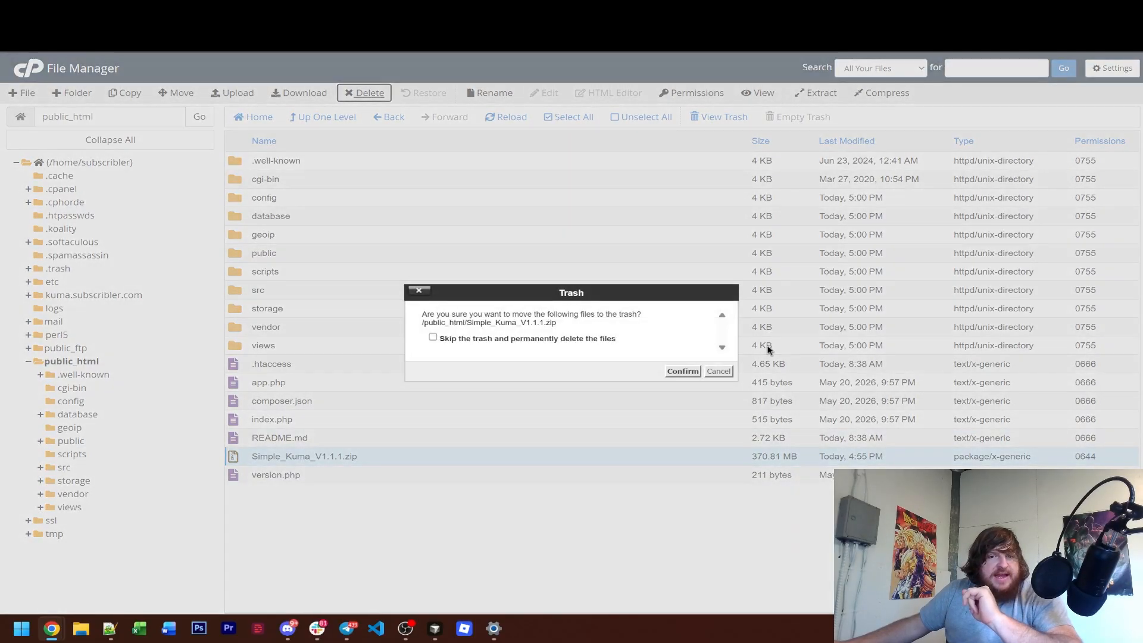
left_click(682, 372)
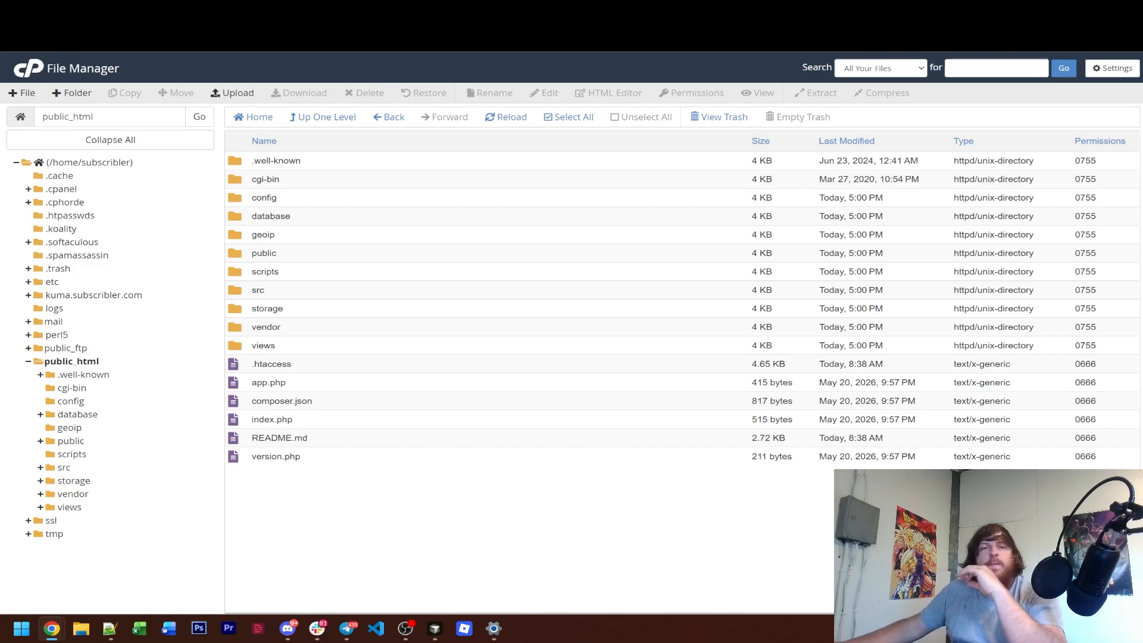
Review the requirements check in the site's Simple Kuma installation wizard and continue to the database configuration form.
left_click(119, 10)
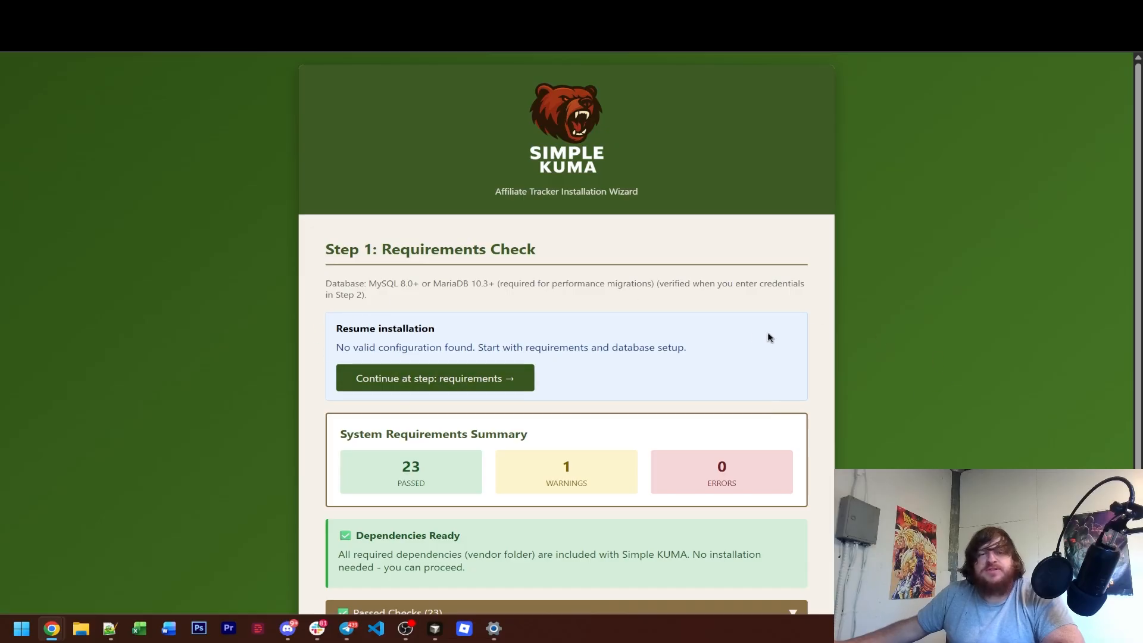
scroll(756, 337, "down", 3)
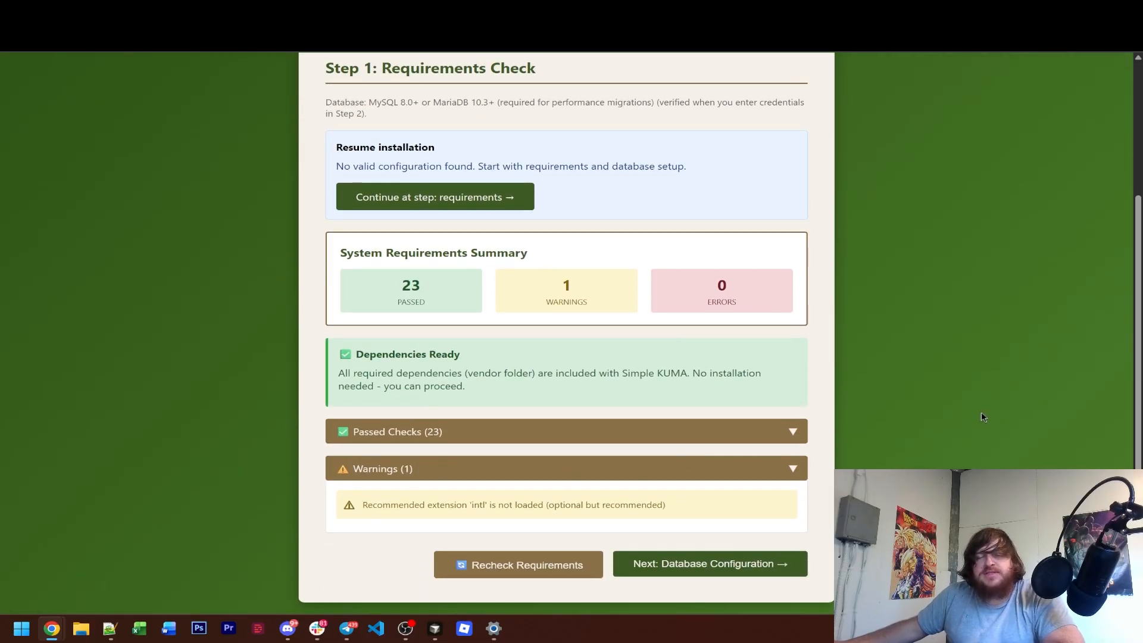
left_click(351, 431)
scroll(641, 455, "down", 10)
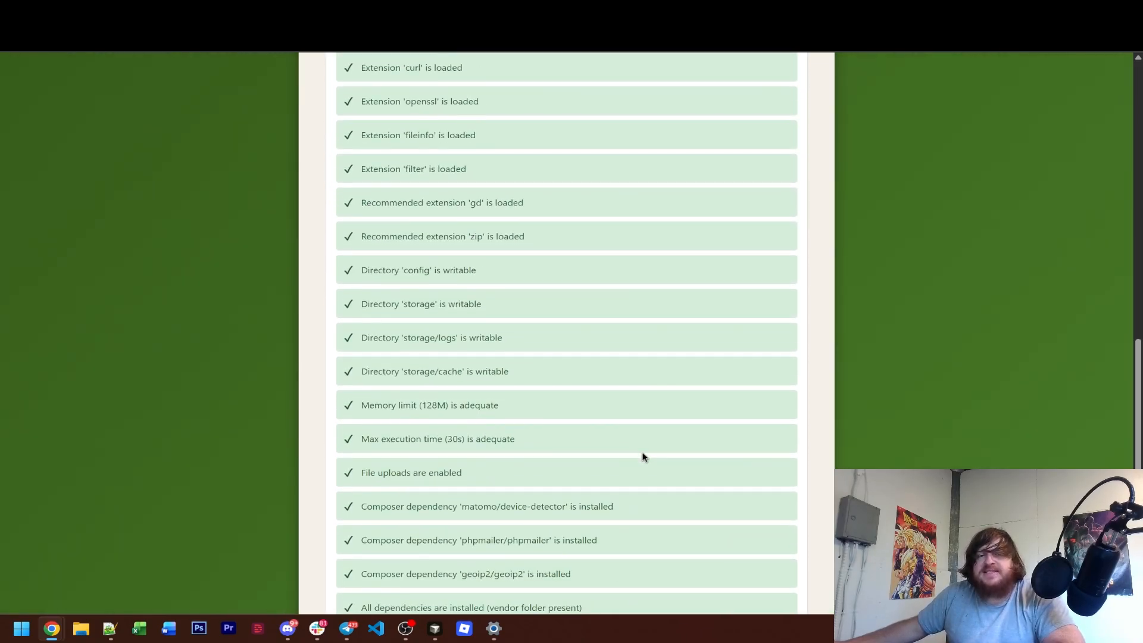
scroll(589, 328, "up", 6)
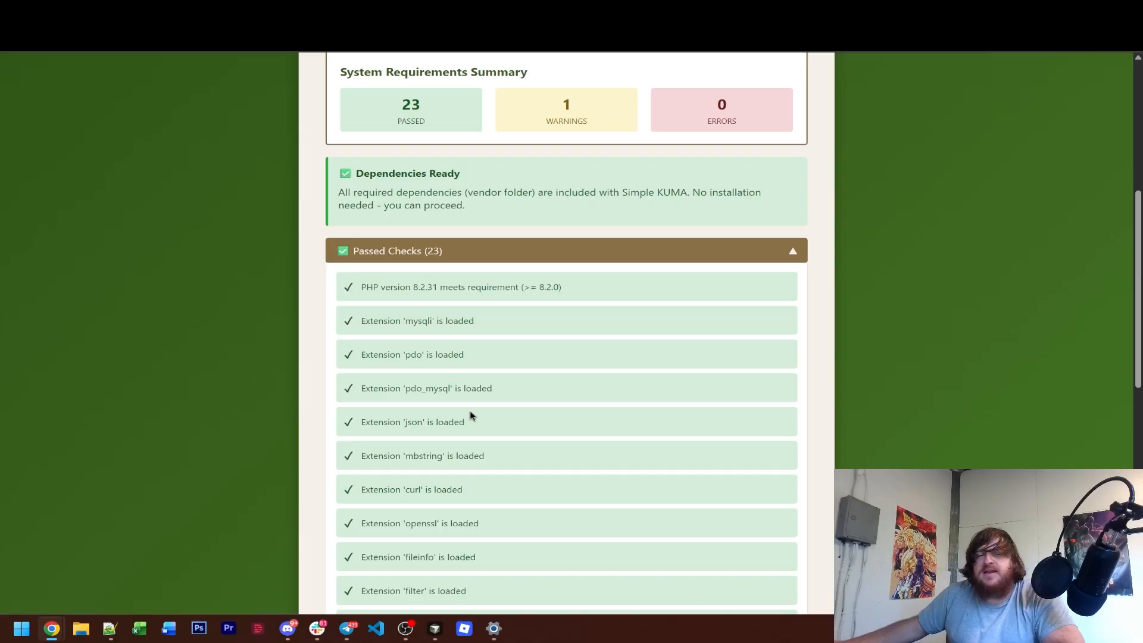
left_click(690, 260)
scroll(717, 357, "up", 2)
scroll(717, 359, "down", 2)
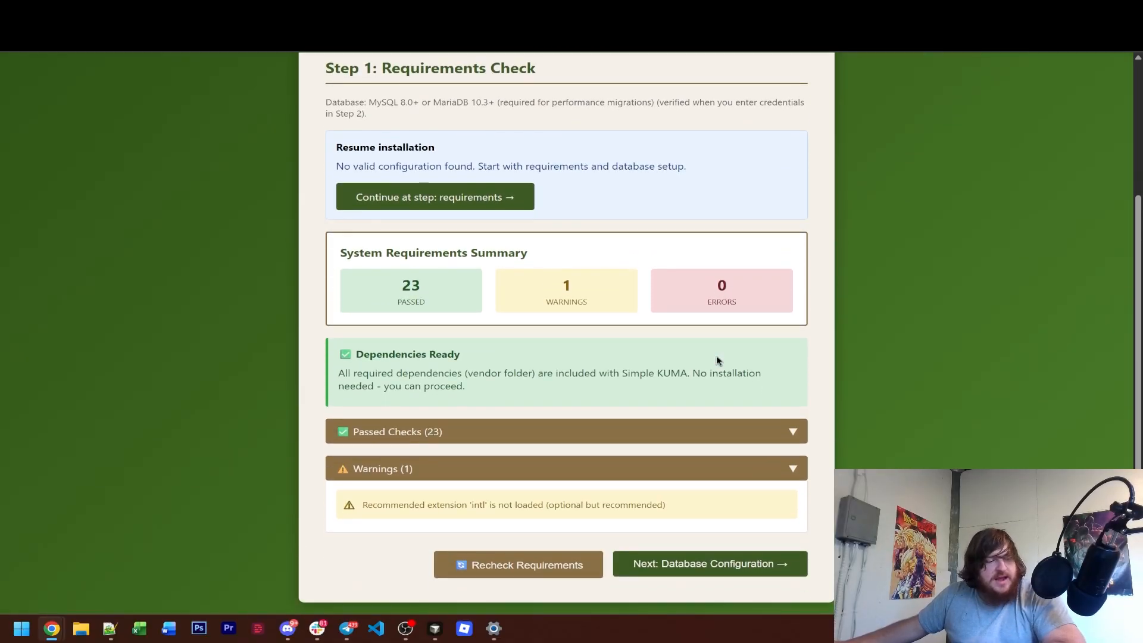
scroll(716, 357, "up", 2)
scroll(770, 324, "down", 2)
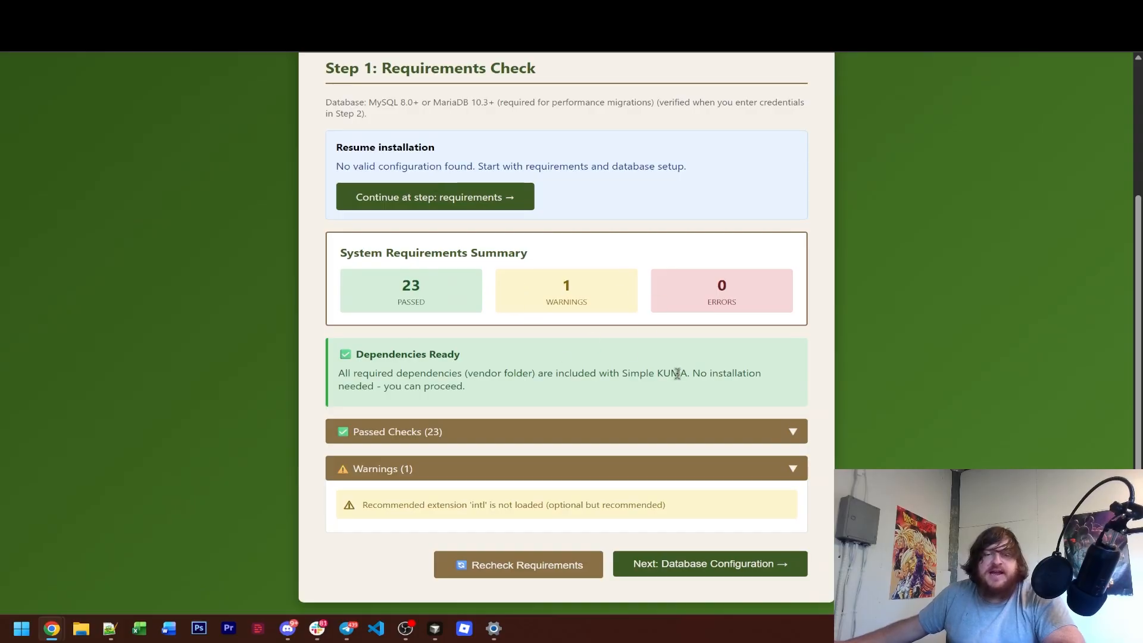
left_click(746, 563)
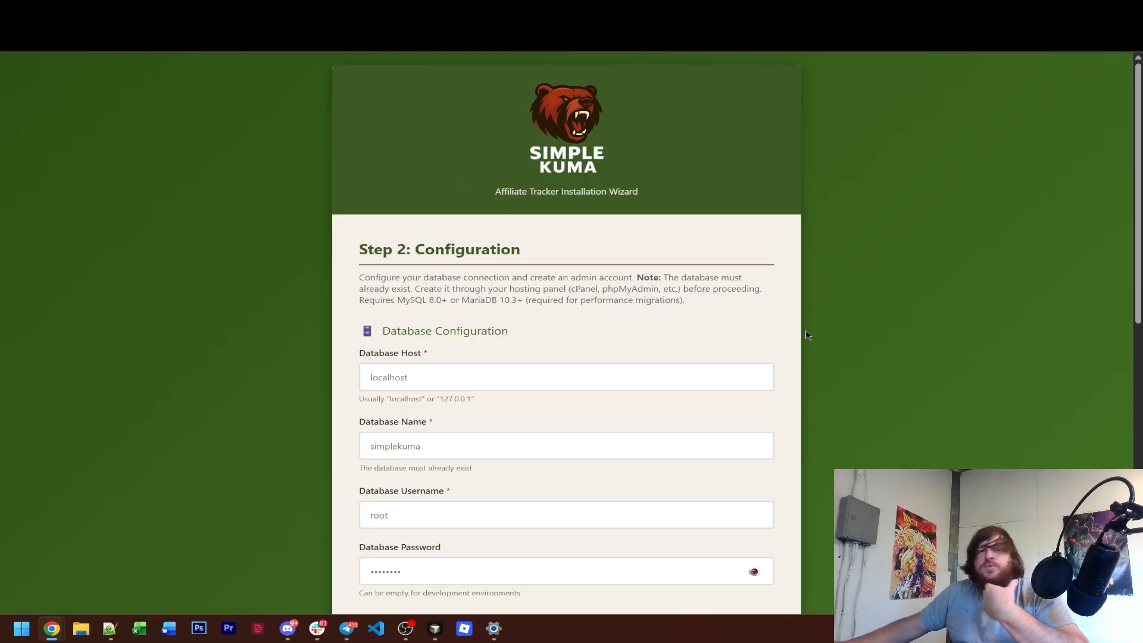
scroll(263, 253, "down", 2)
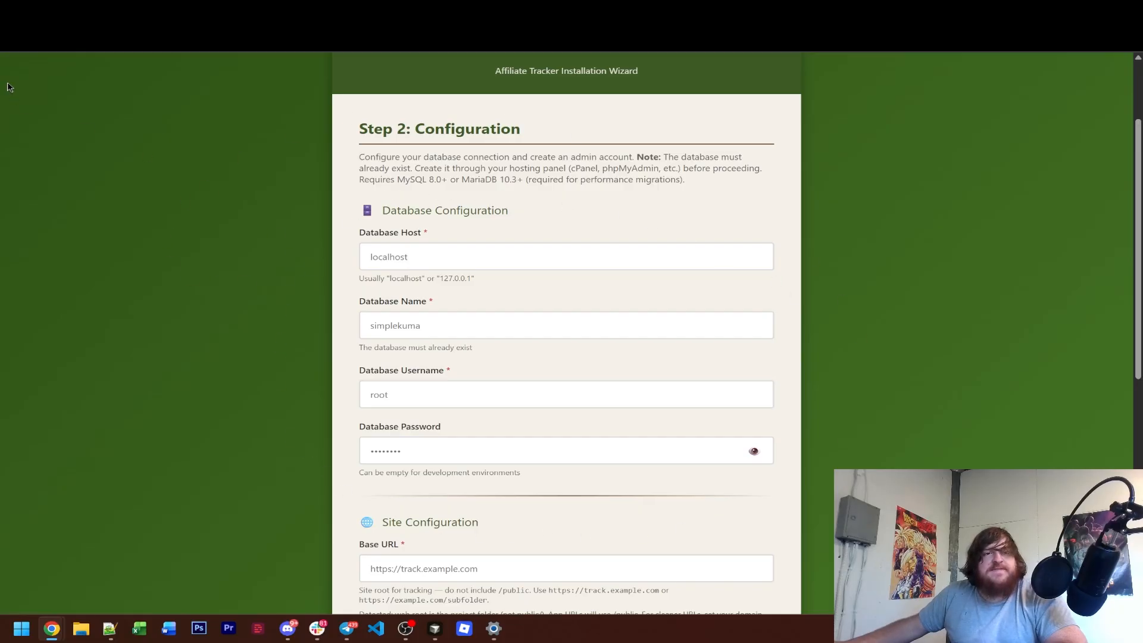
Return to cPanel and open the Database Wizard.
left_click(47, 11)
left_click(939, 358)
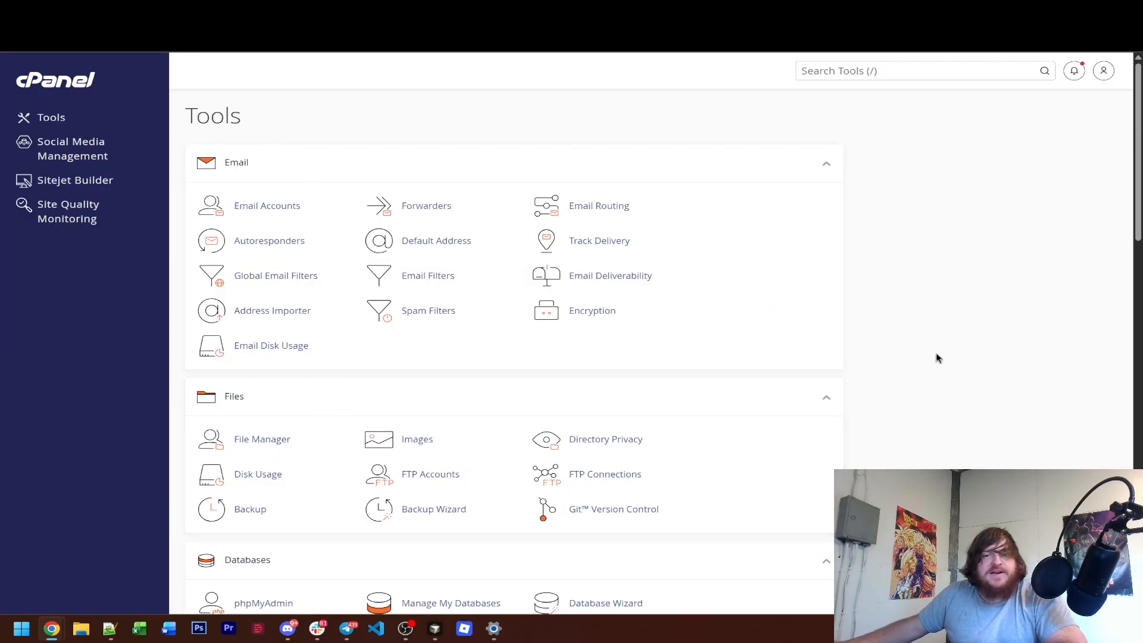
scroll(939, 358, "down", 4)
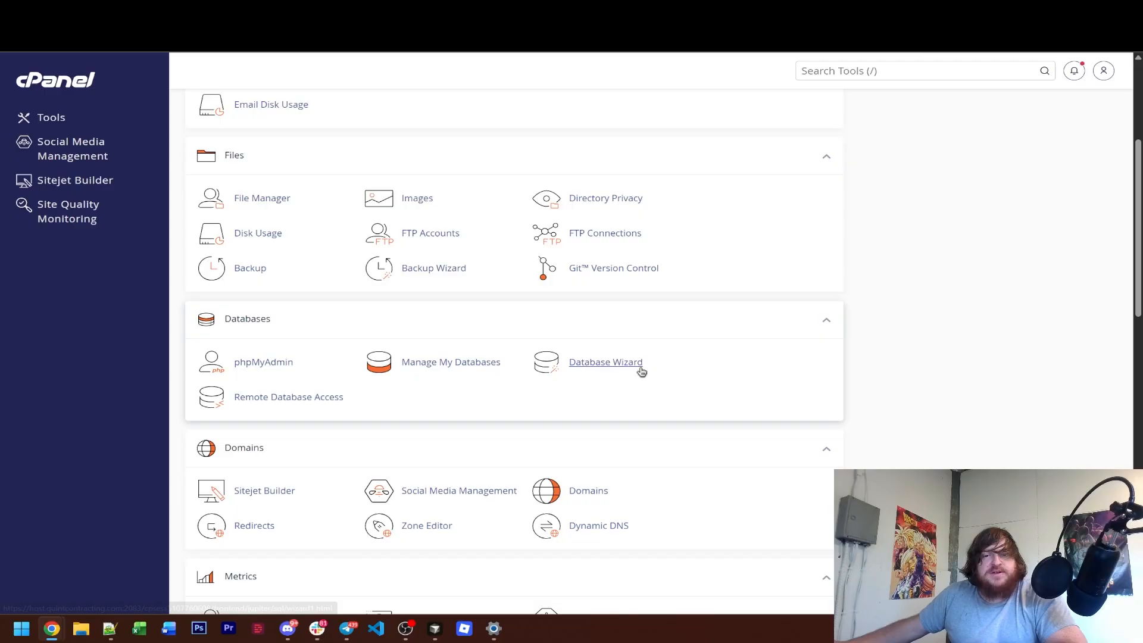
left_click(613, 366)
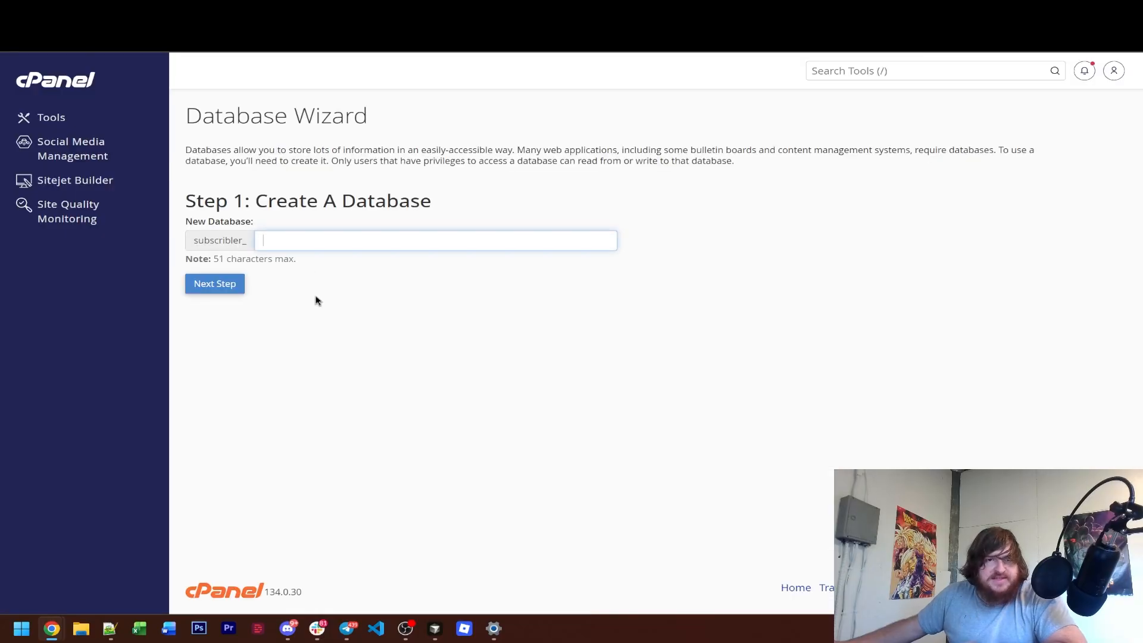
Create a new database with the name maindatabase after the account prefix.
left_click(359, 245)
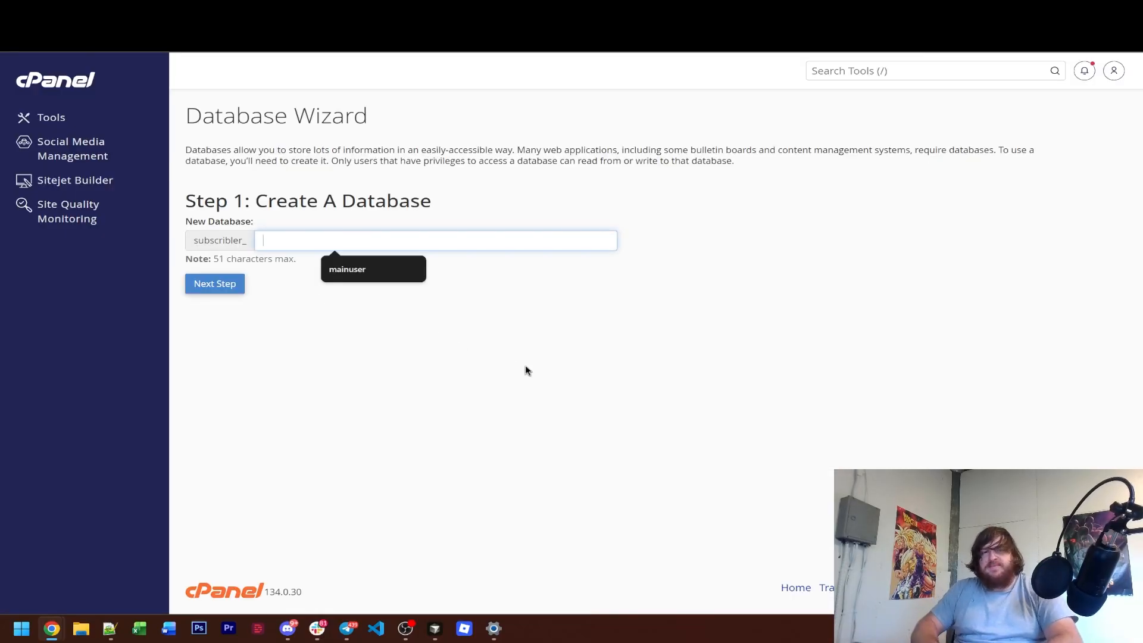
type("maindatab")
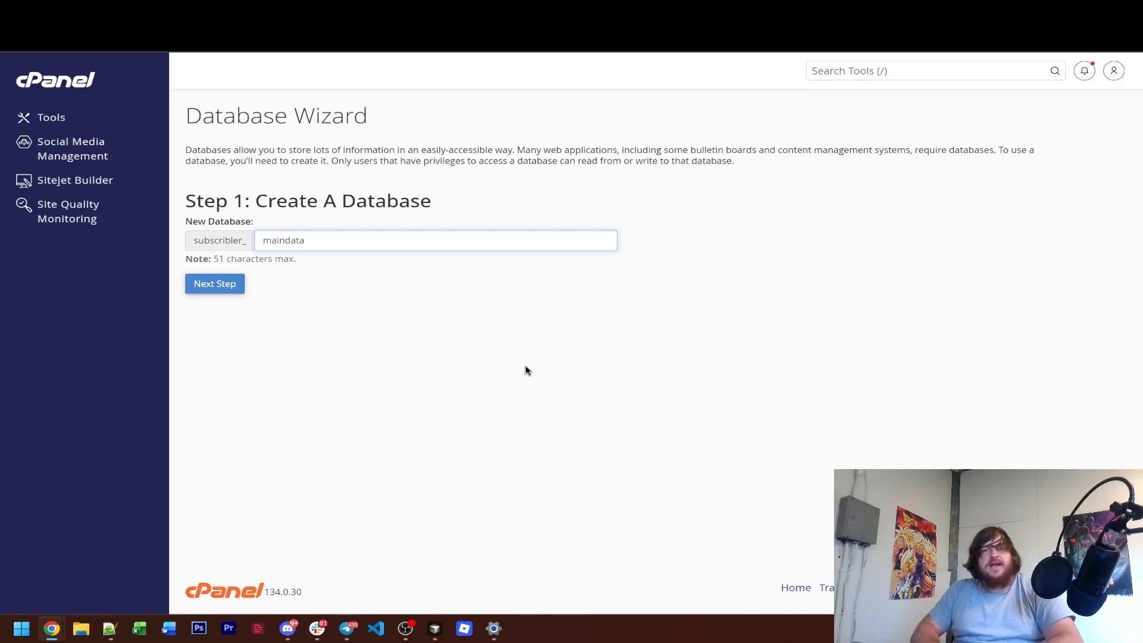
key("BackSpace")
key("BackSpace")
key("BackSpace")
key("BackSpace")
key("BackSpace")
key("BackSpace")
key("BackSpace")
key("BackSpace")
type("maindat")
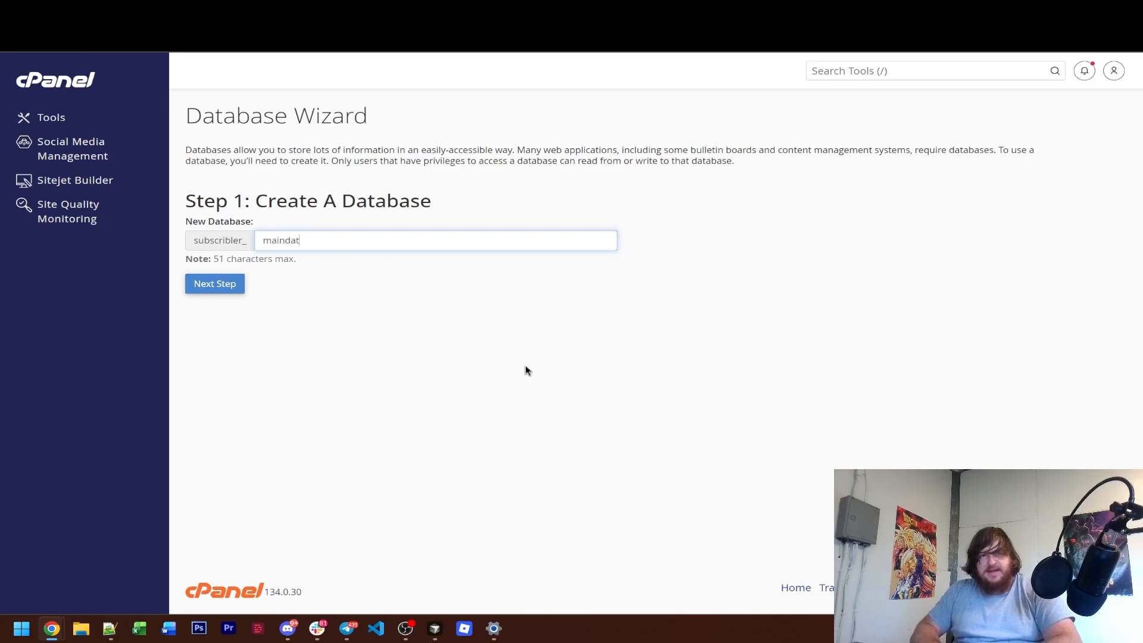
type("abase")
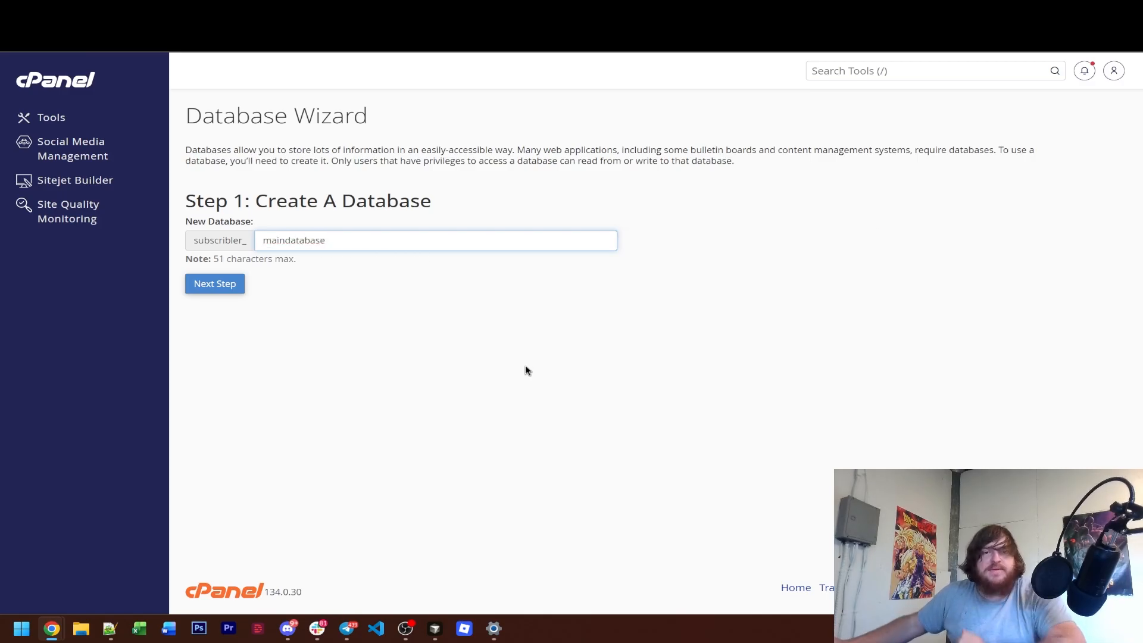
left_click(526, 371)
left_click(223, 287)
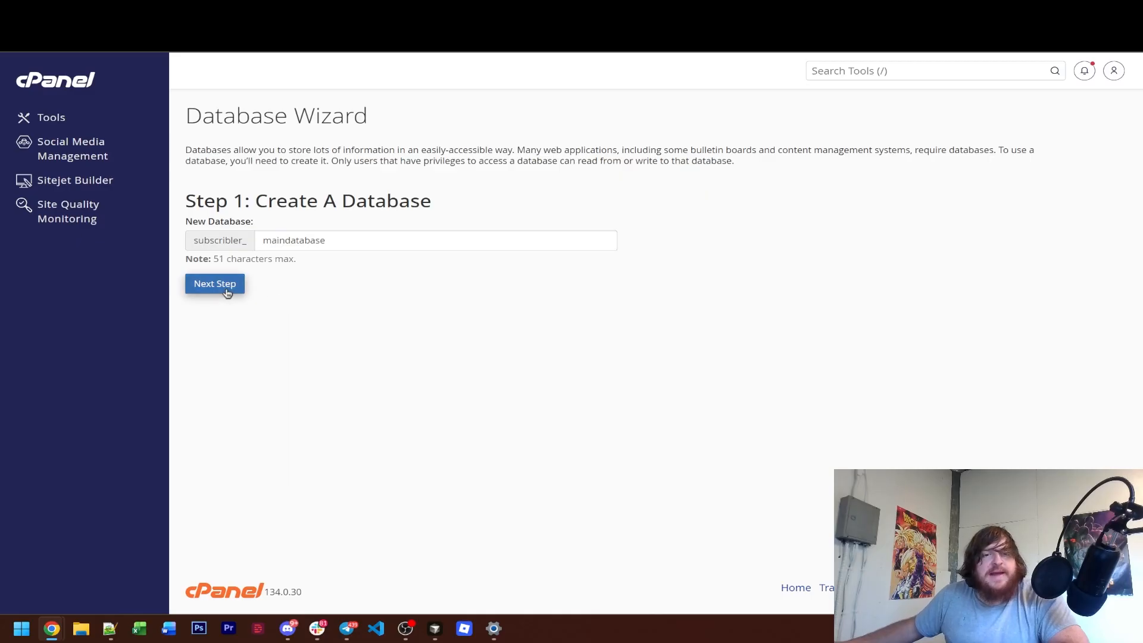
Copy the new database's full name into the Database Name line of the Notepad++ notes and return to the Database Wizard.
double_click(429, 157)
key("ctrl+c")
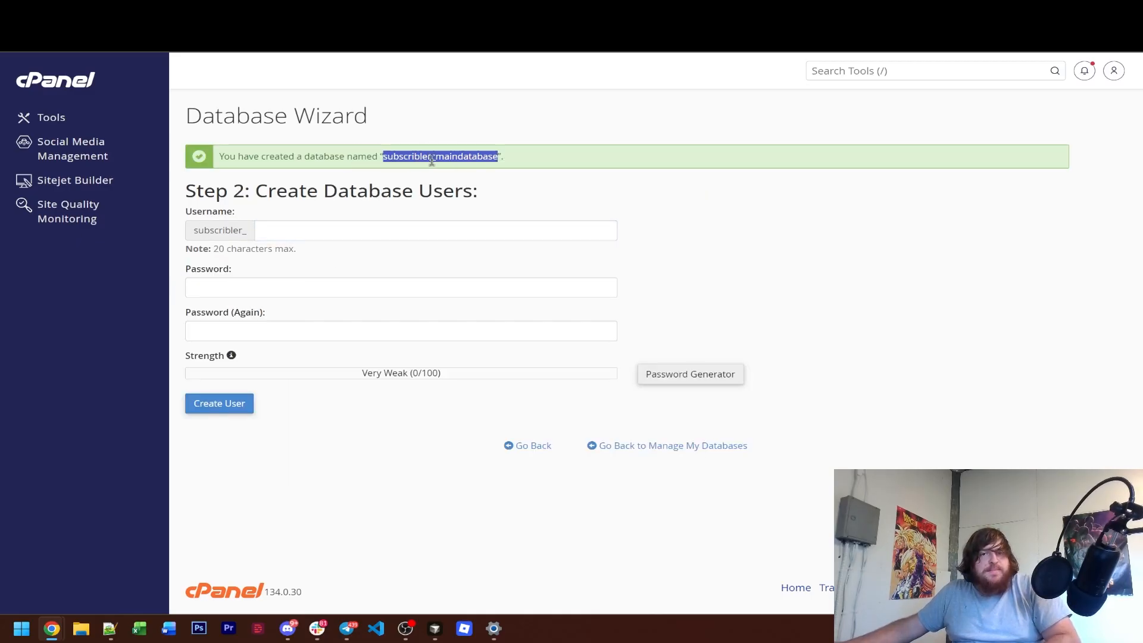
left_click(110, 628)
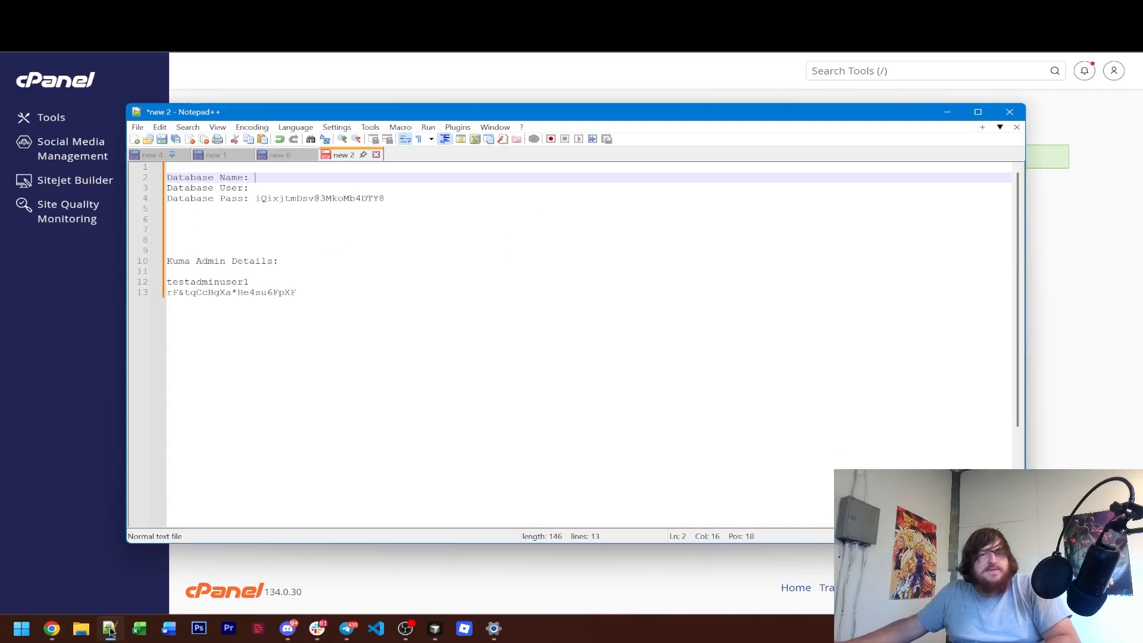
key("ctrl+v")
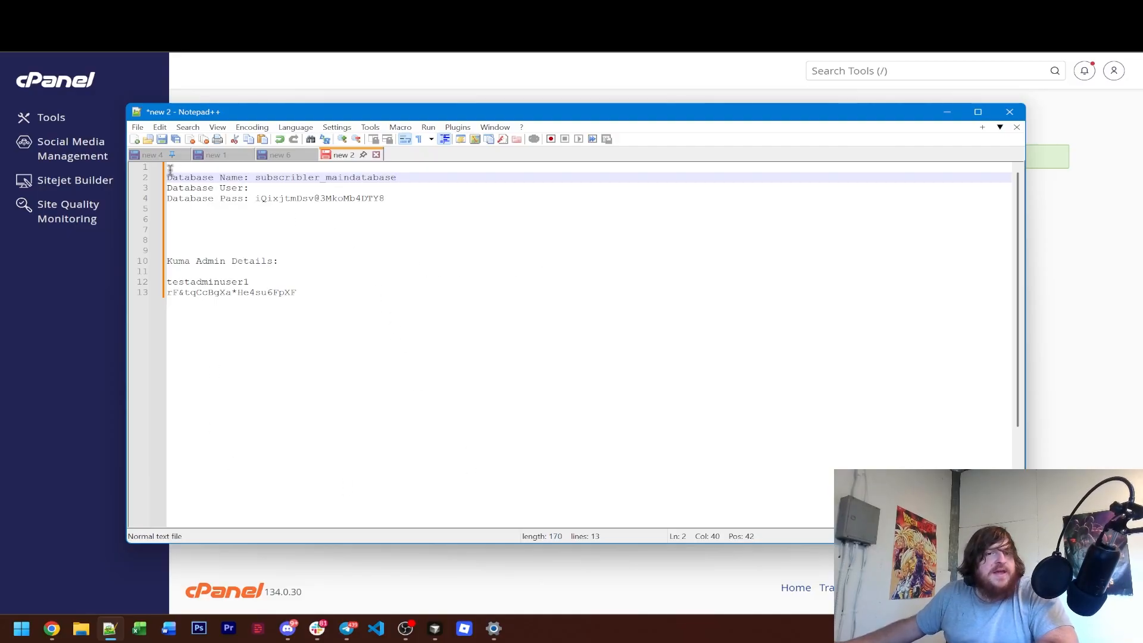
left_click(113, 361)
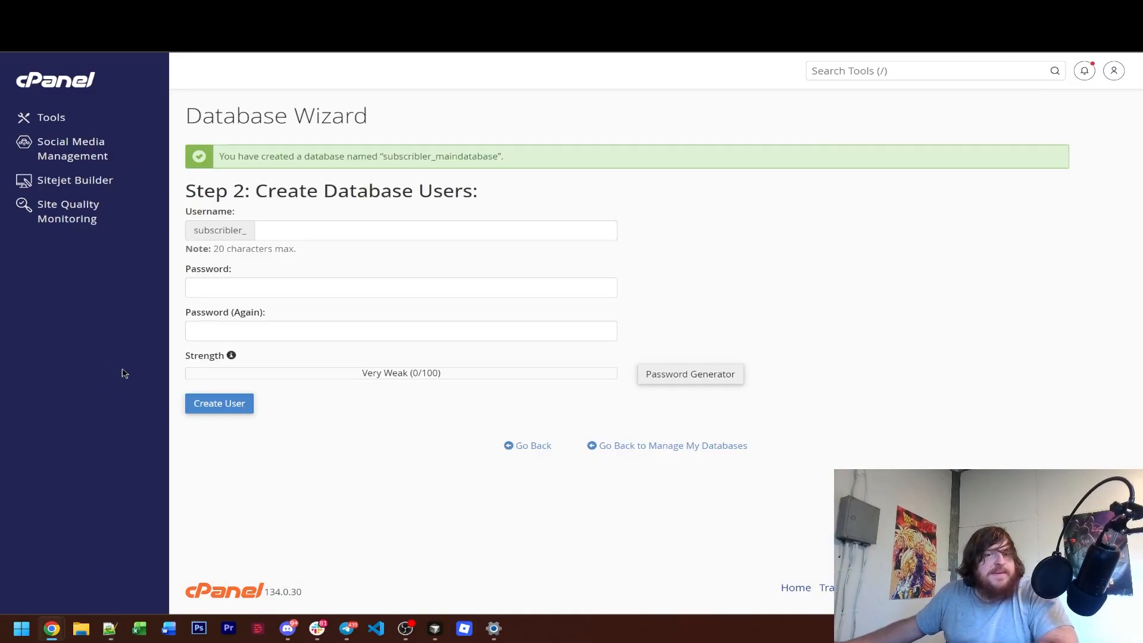
Enter mainuser as the new database user's name after the account prefix.
left_click(300, 239)
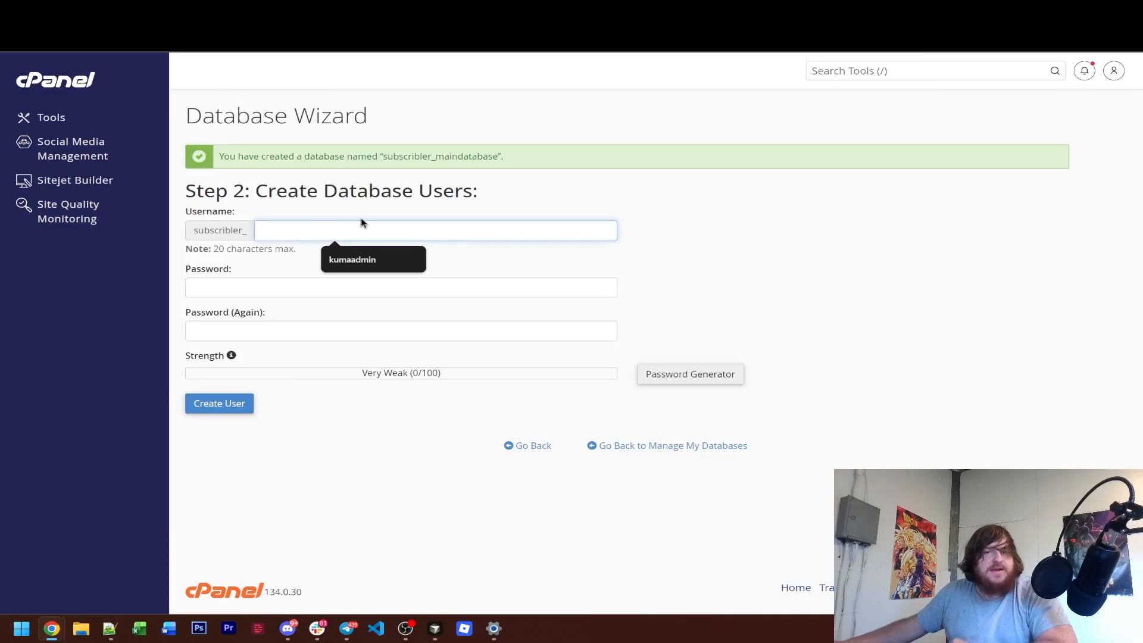
type("mainuser")
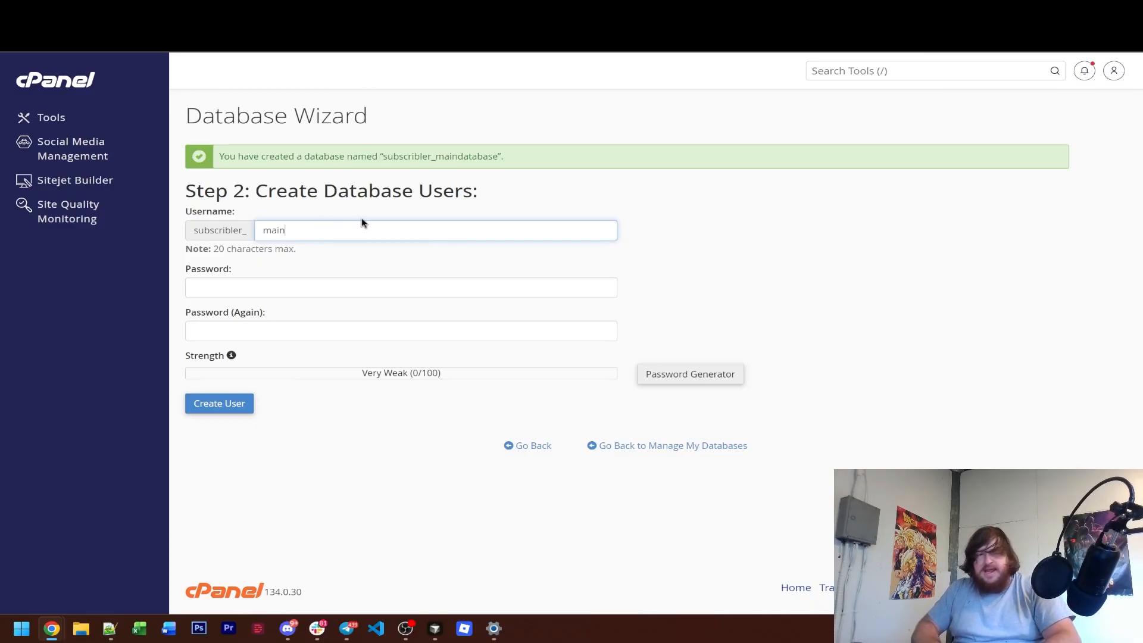
left_click(436, 202)
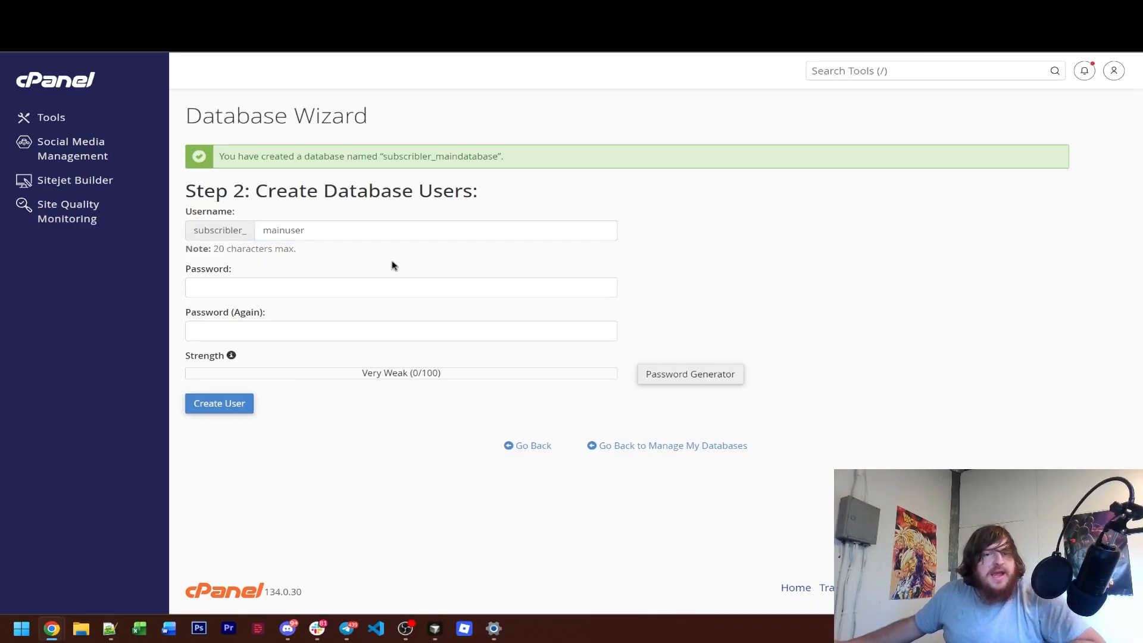
Fill both password fields with the database password from the Notepad++ notes, create the user, and dismiss the browser's offer to save the password.
left_click(105, 630)
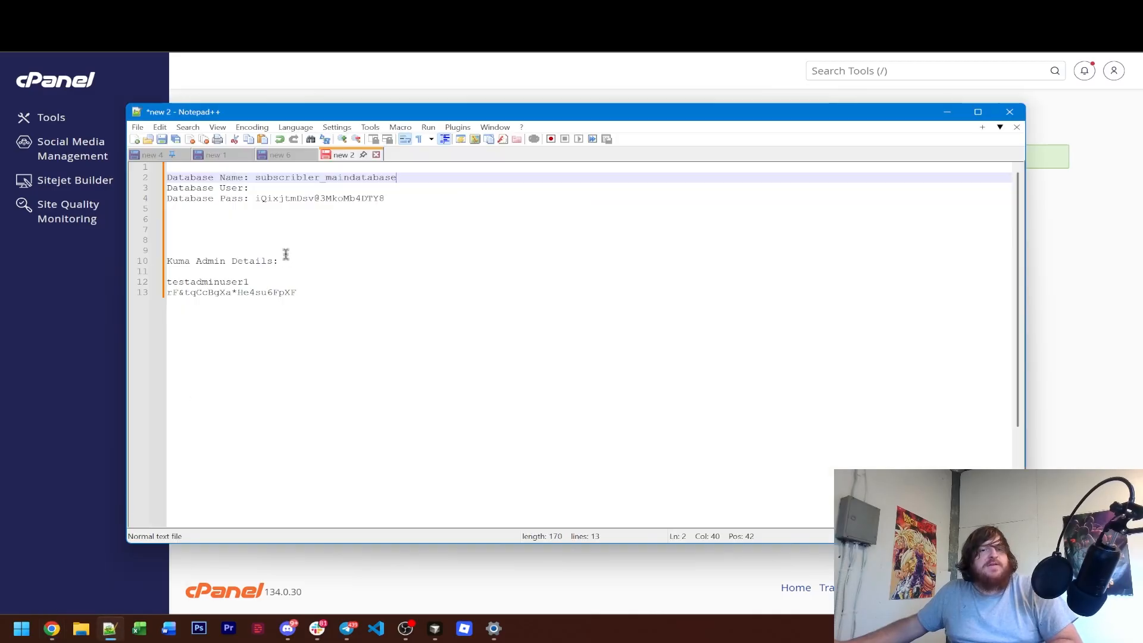
left_click_drag(395, 205, 252, 200)
key("ctrl+c")
key("alt+Tab")
left_click(369, 286)
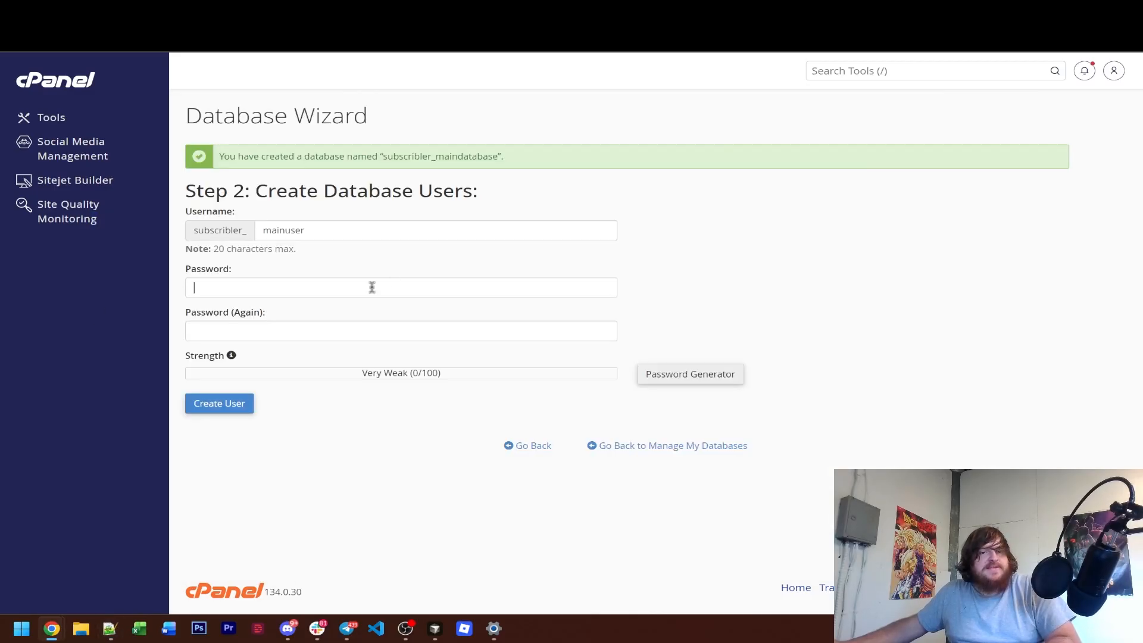
key("ctrl+v")
left_click(321, 333)
key("ctrl+v")
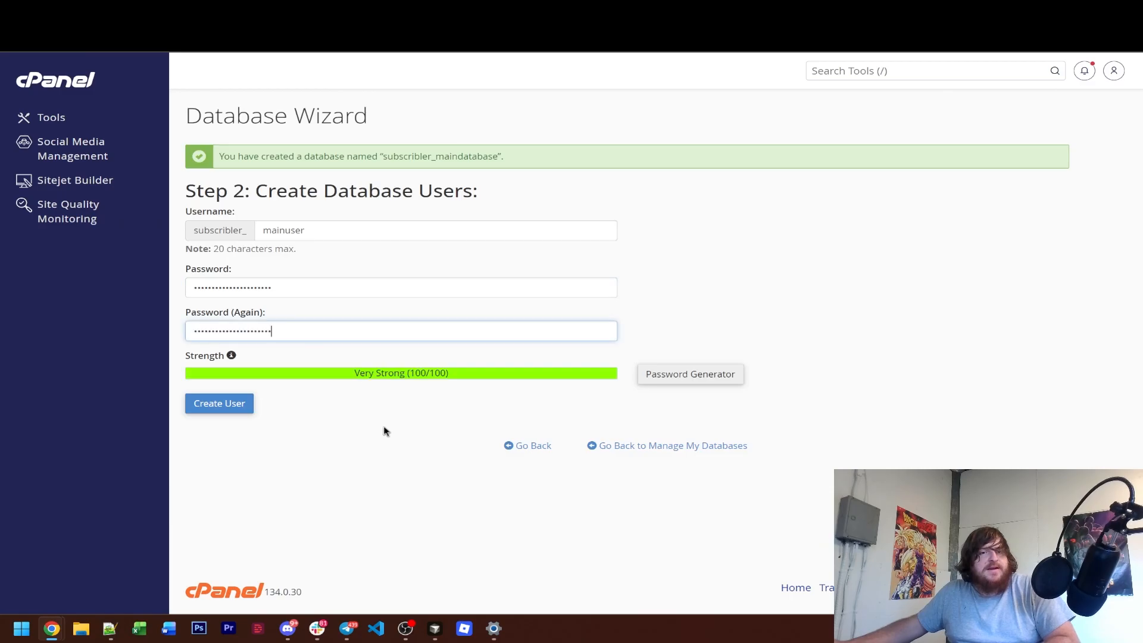
left_click(248, 412)
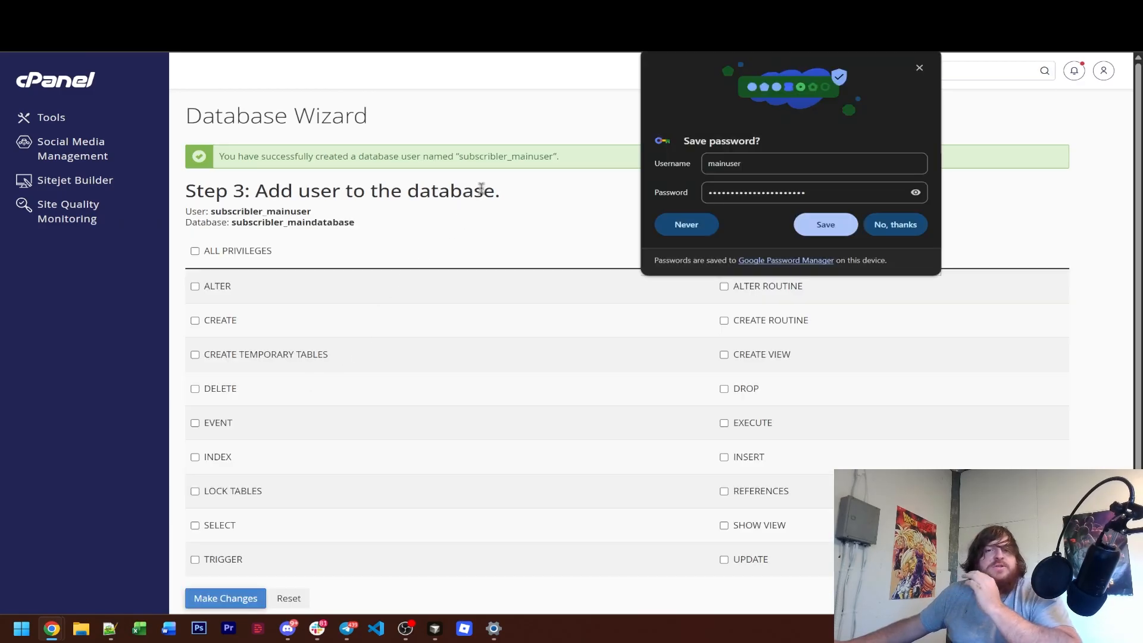
left_click(919, 67)
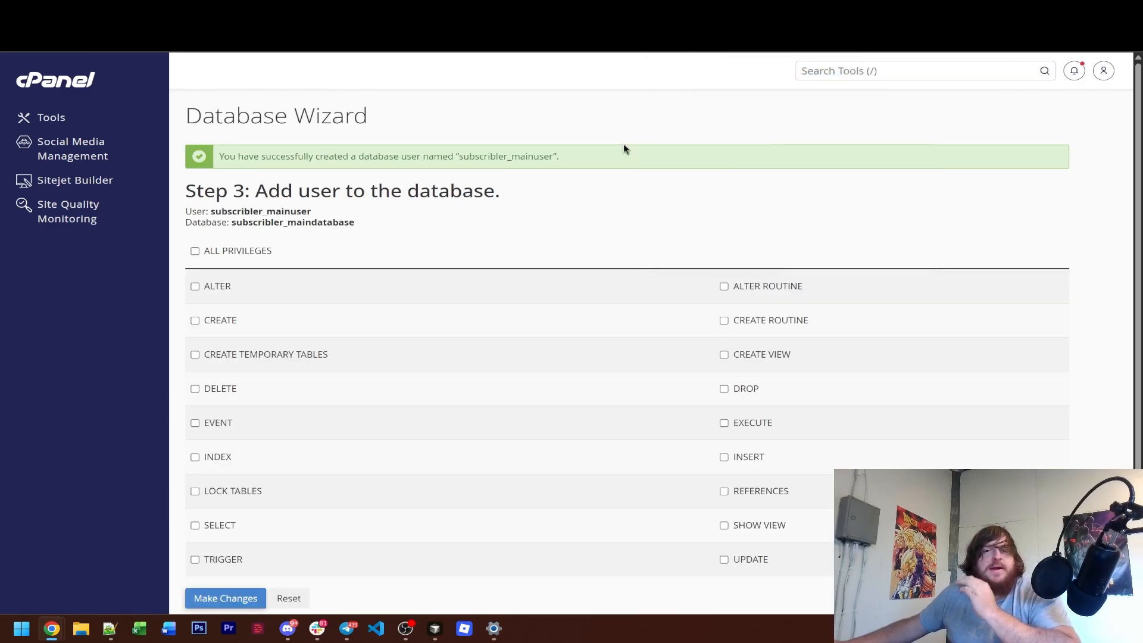
Copy the new user's full name into the Database User line of the Notepad++ notes and return to the Database Wizard.
double_click(490, 156)
left_click(110, 628)
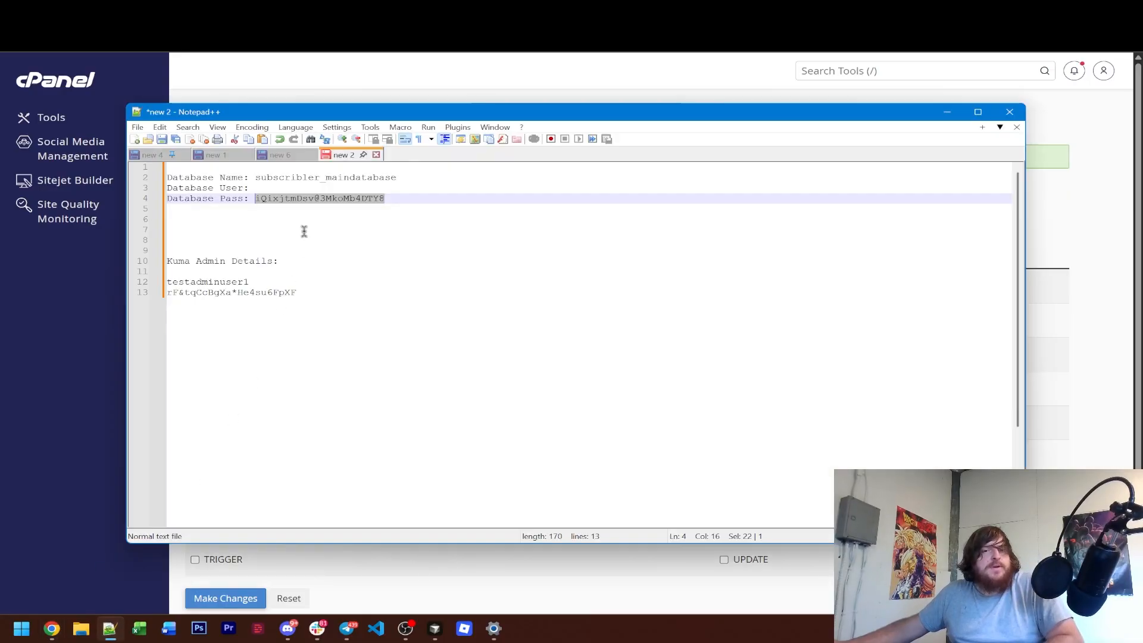
left_click(296, 188)
key("ctrl+v")
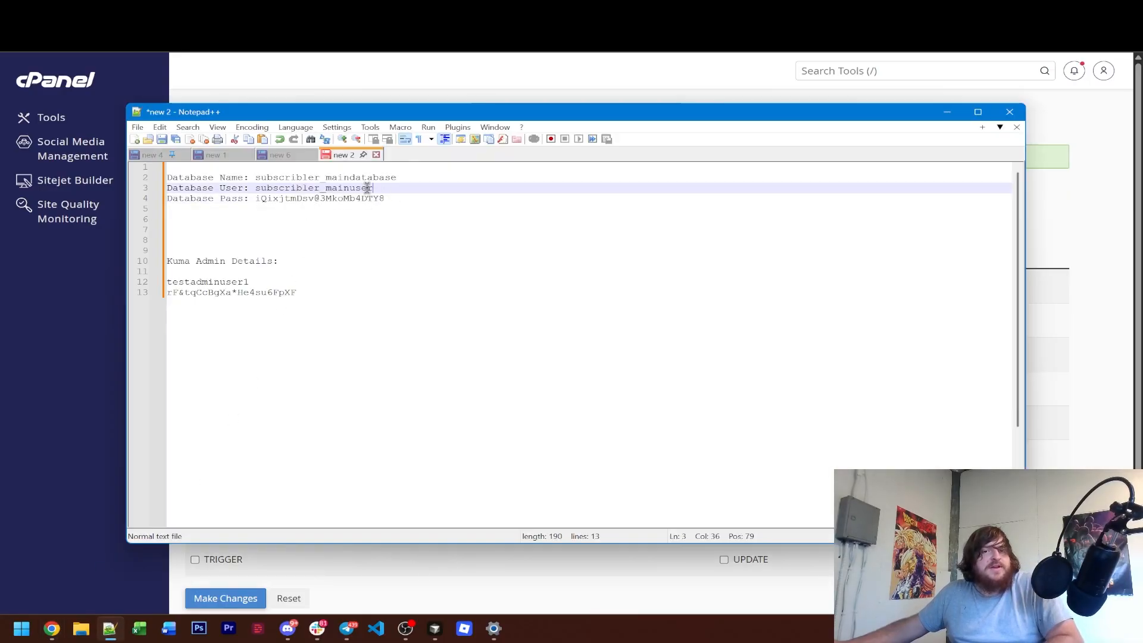
left_click(124, 351)
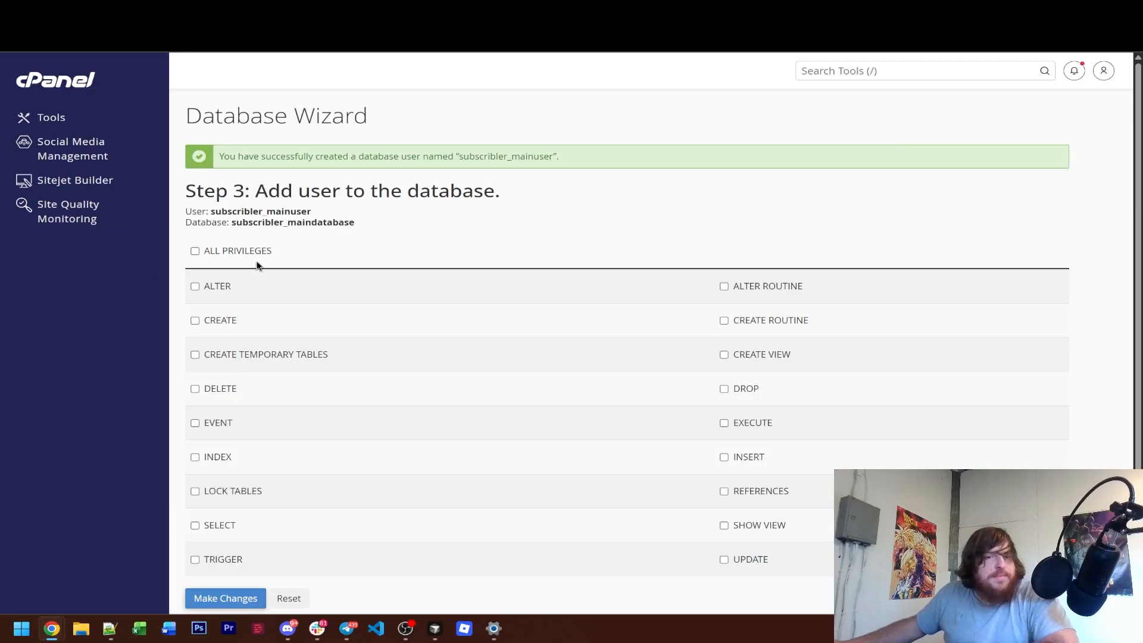
Select all privileges for the new user on the database.
left_click(202, 256)
scroll(279, 476, "down", 2)
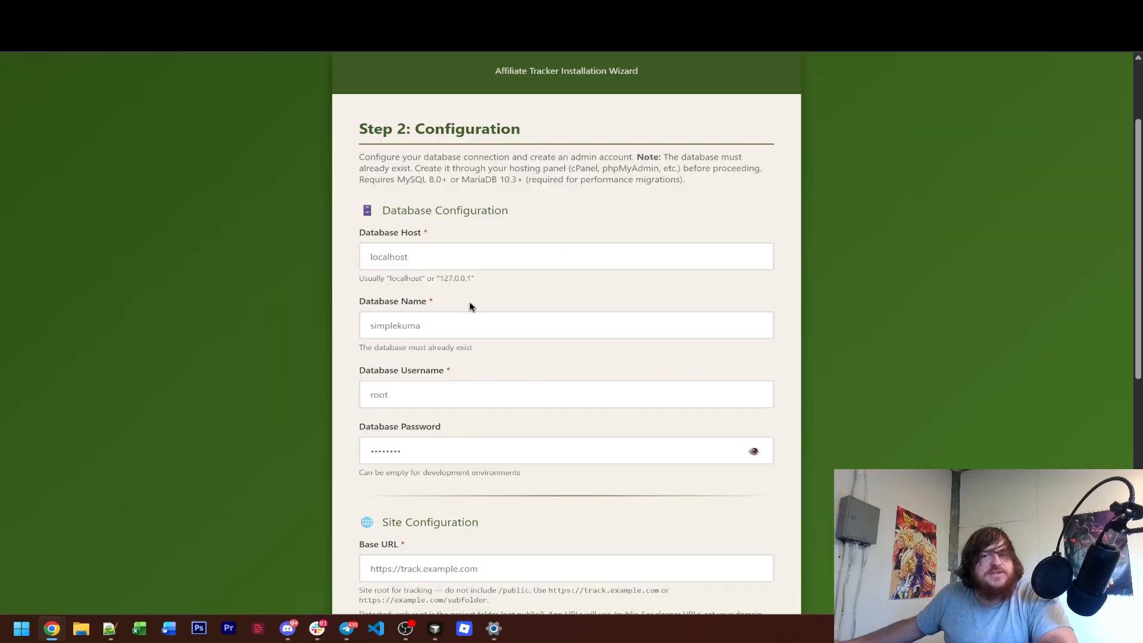
Set the database host to localhost in the Simple Kuma installation wizard's configuration form.
scroll(470, 306, "down", 1)
left_click(426, 195)
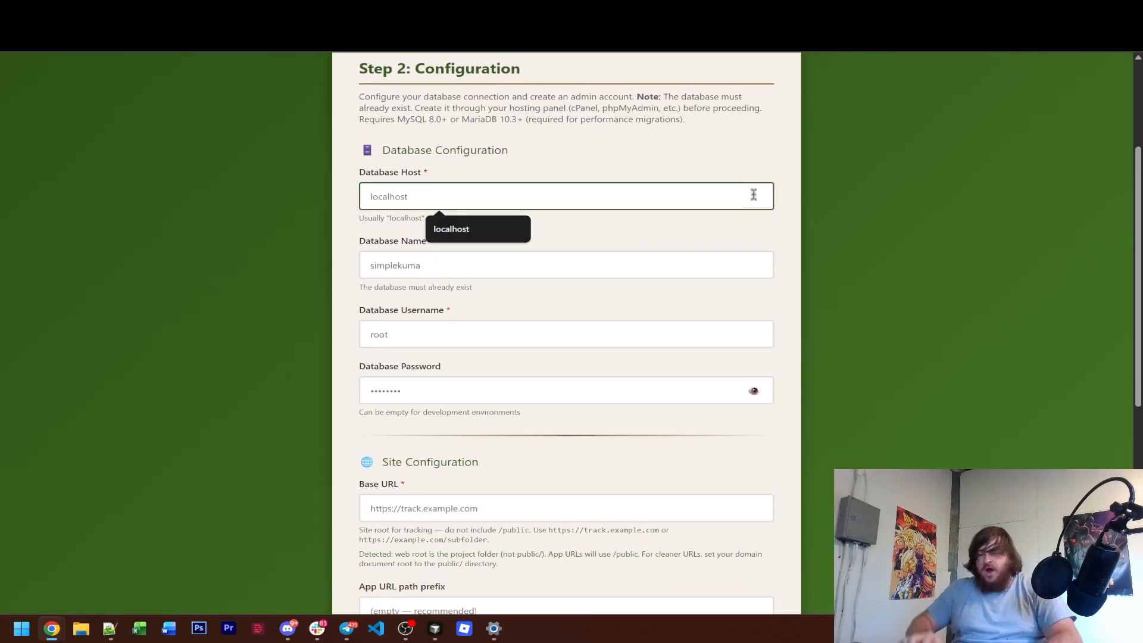
type("localhso")
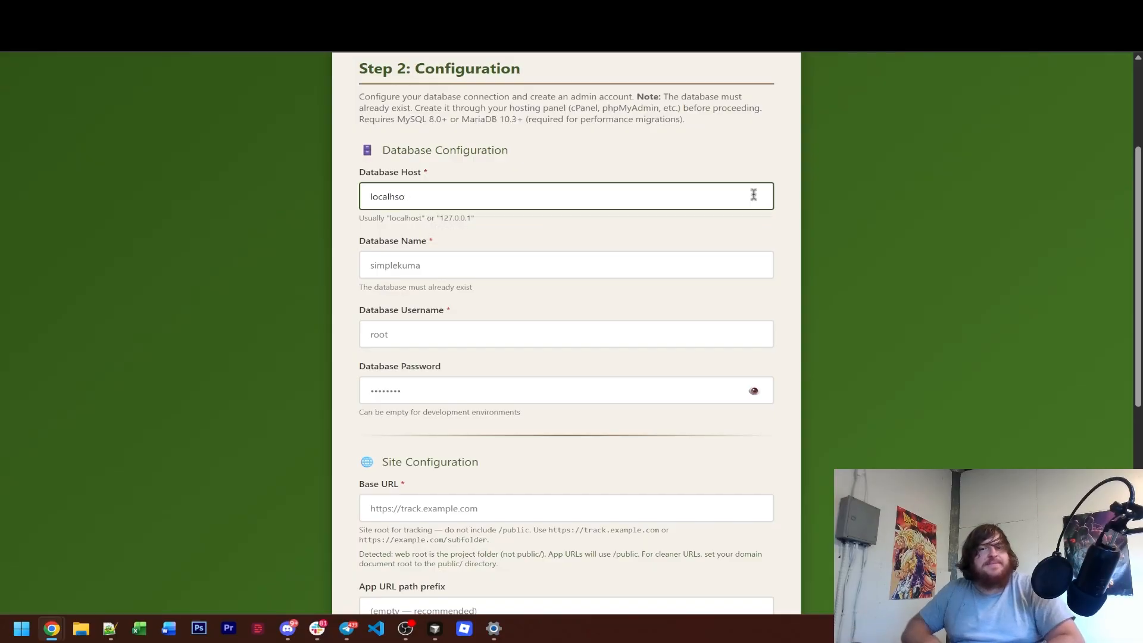
key("BackSpace")
key("BackSpace")
type("ost")
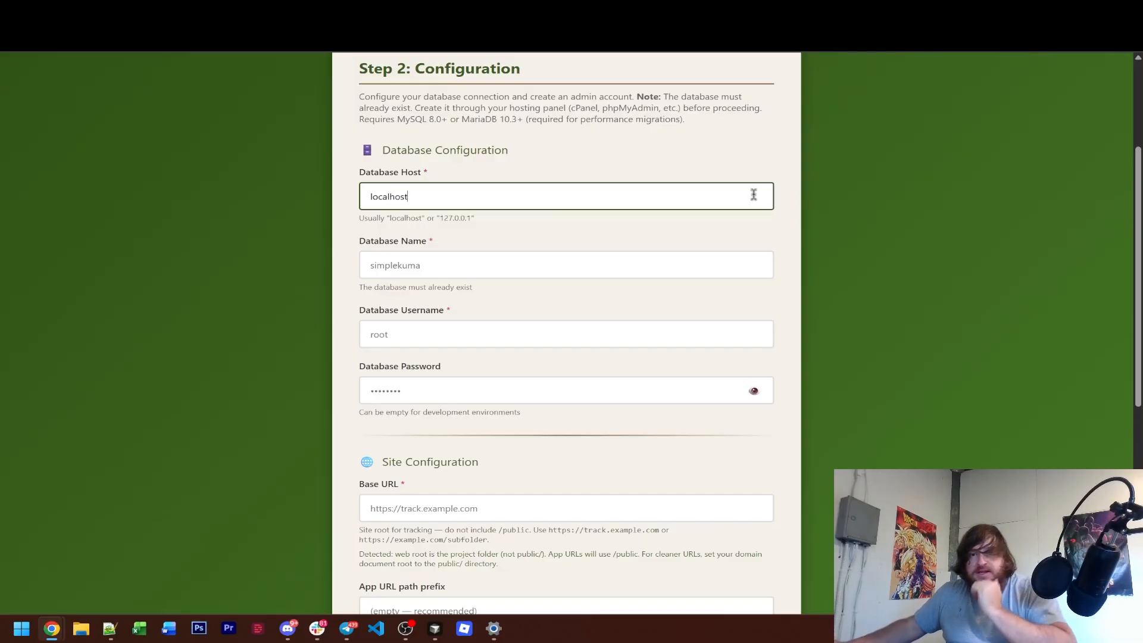
left_click(775, 165)
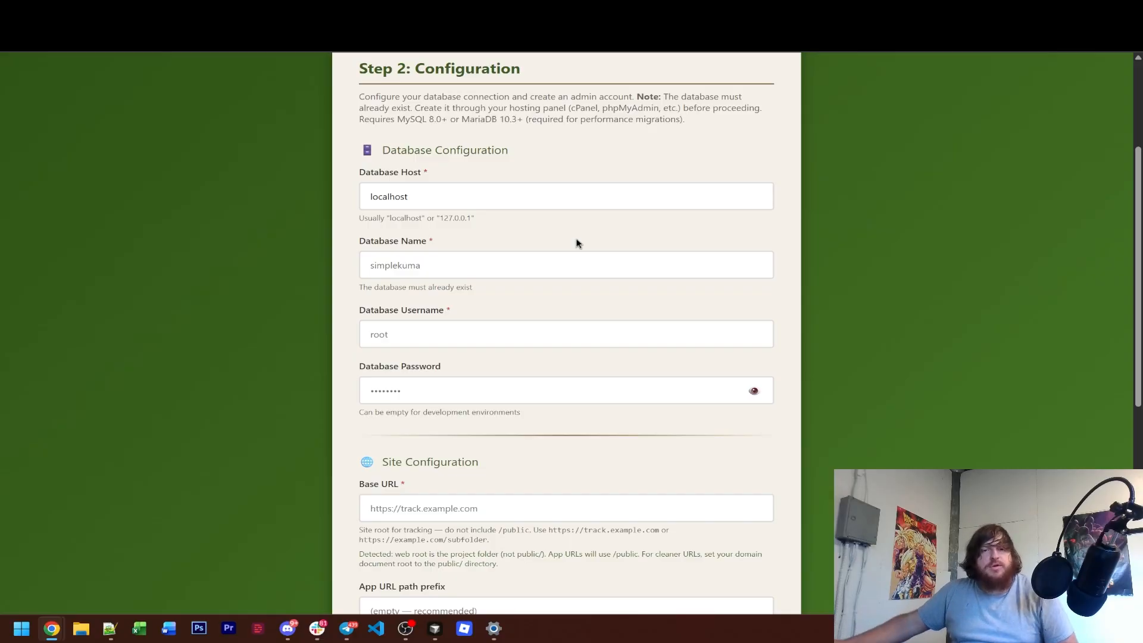
Copy subscribler_maindatabase from the Notepad++ notes into the installer's database name.
left_click(110, 628)
left_click_drag(392, 179, 255, 177)
key("ctrl+c")
left_click(61, 263)
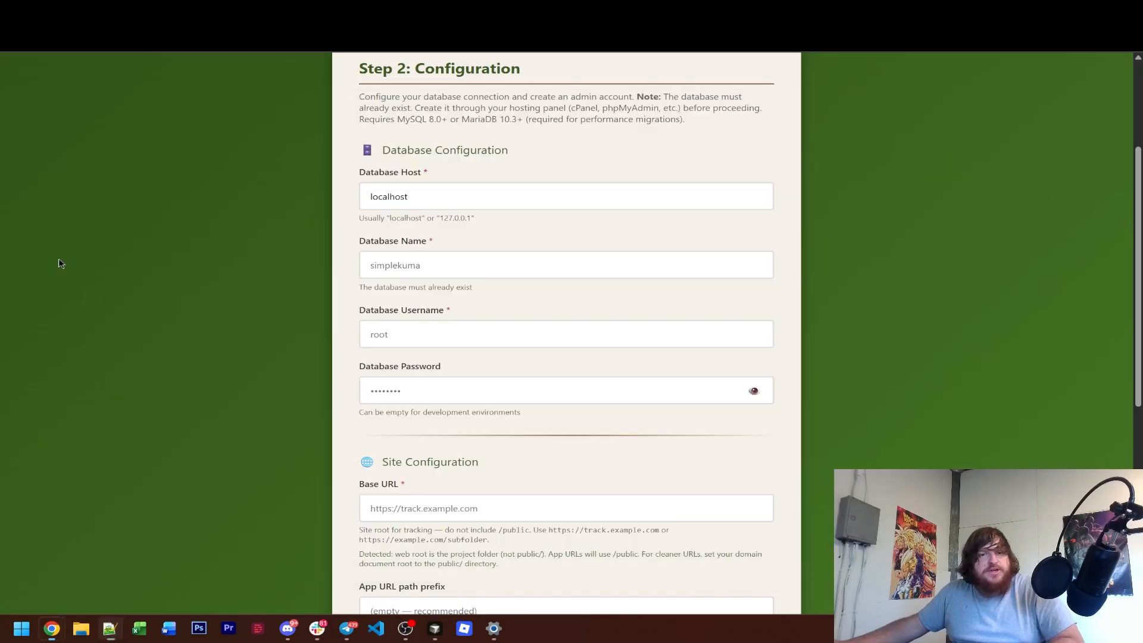
left_click(459, 263)
key("ctrl+v")
Copy subscribler_mainuser from the Notepad++ notes into the installer's database username.
left_click(110, 628)
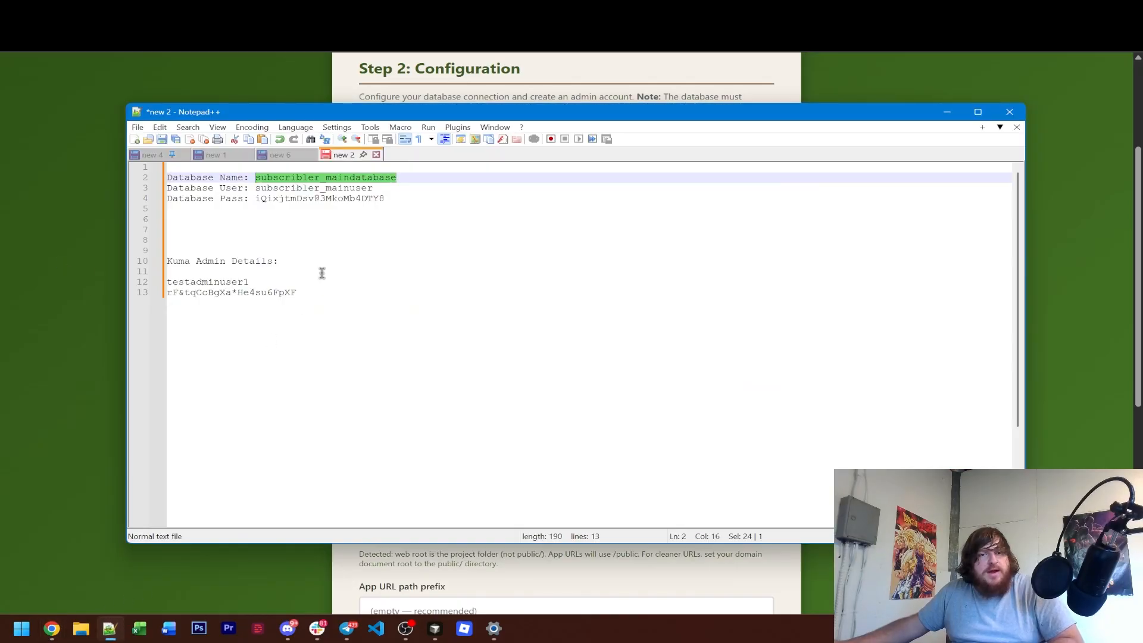
left_click_drag(377, 188, 255, 188)
key("ctrl+c")
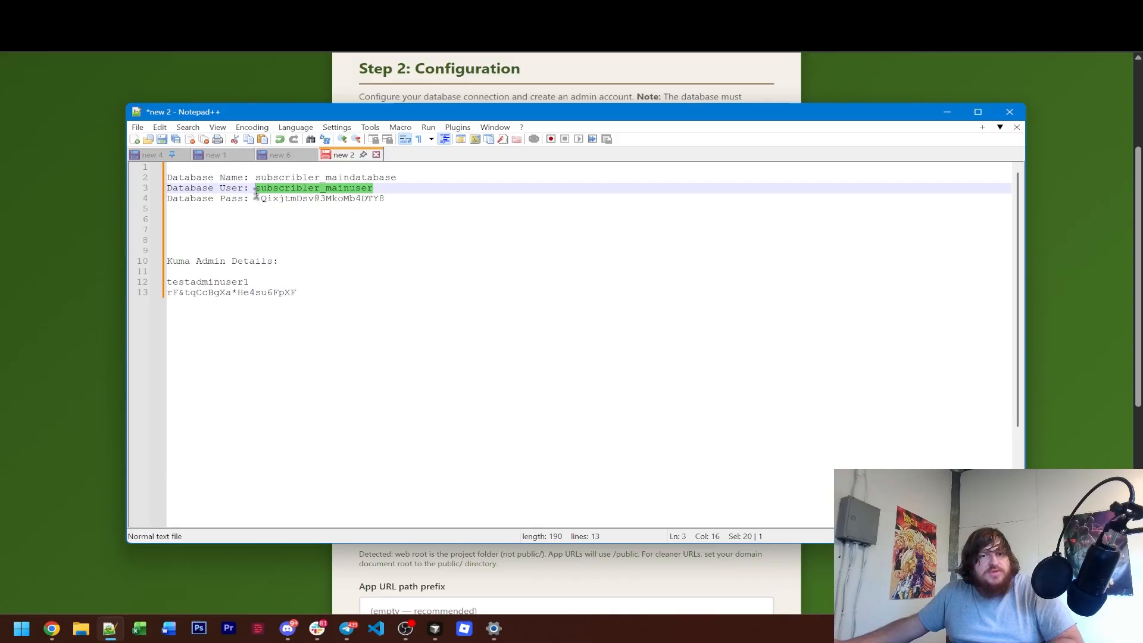
left_click(107, 269)
left_click(404, 340)
key("ctrl+v")
left_click(237, 356)
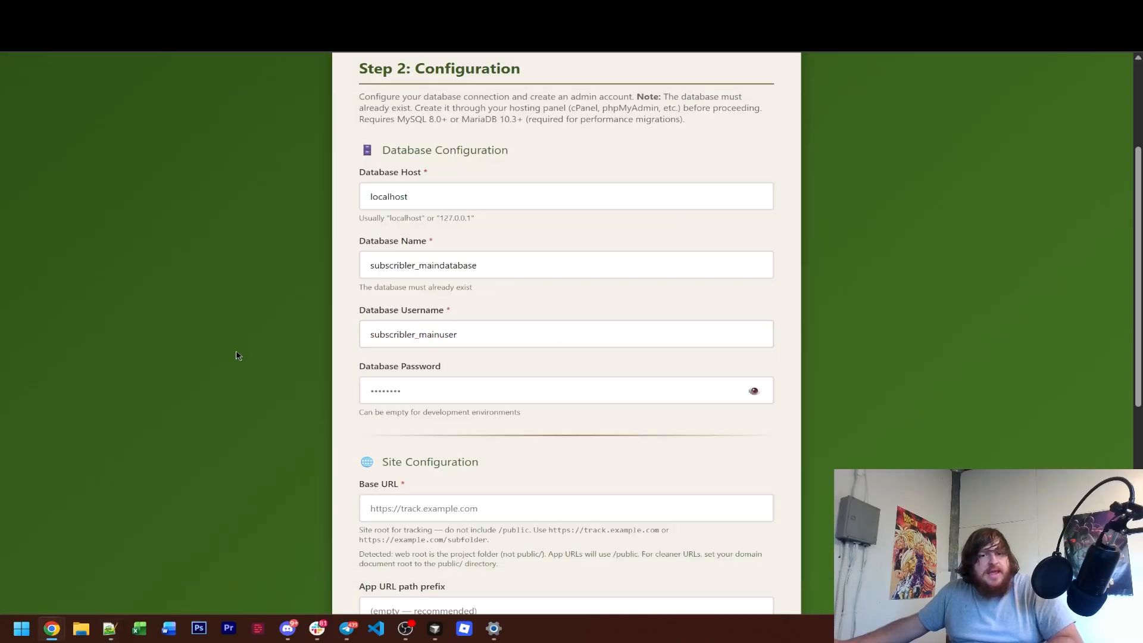
Copy the database password from the Notepad++ notes into the installer's Database Password field.
left_click(110, 628)
left_click_drag(385, 198, 255, 201)
left_click(108, 289)
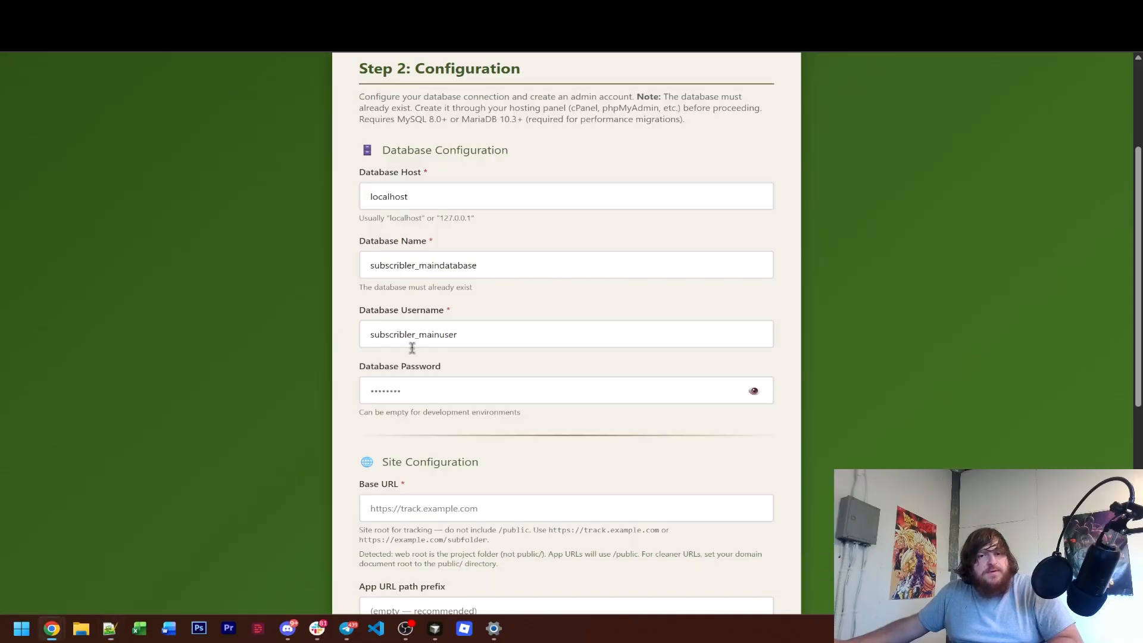
left_click(434, 381)
key("ctrl+v")
scroll(339, 388, "down", 2)
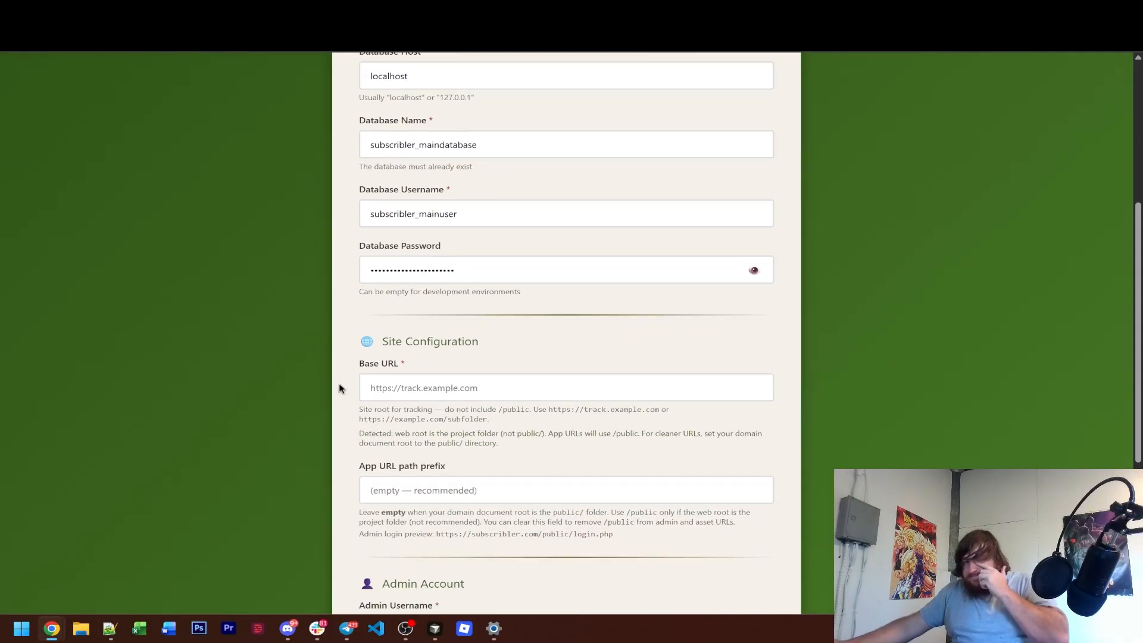
scroll(340, 389, "up", 1)
scroll(339, 389, "down", 3)
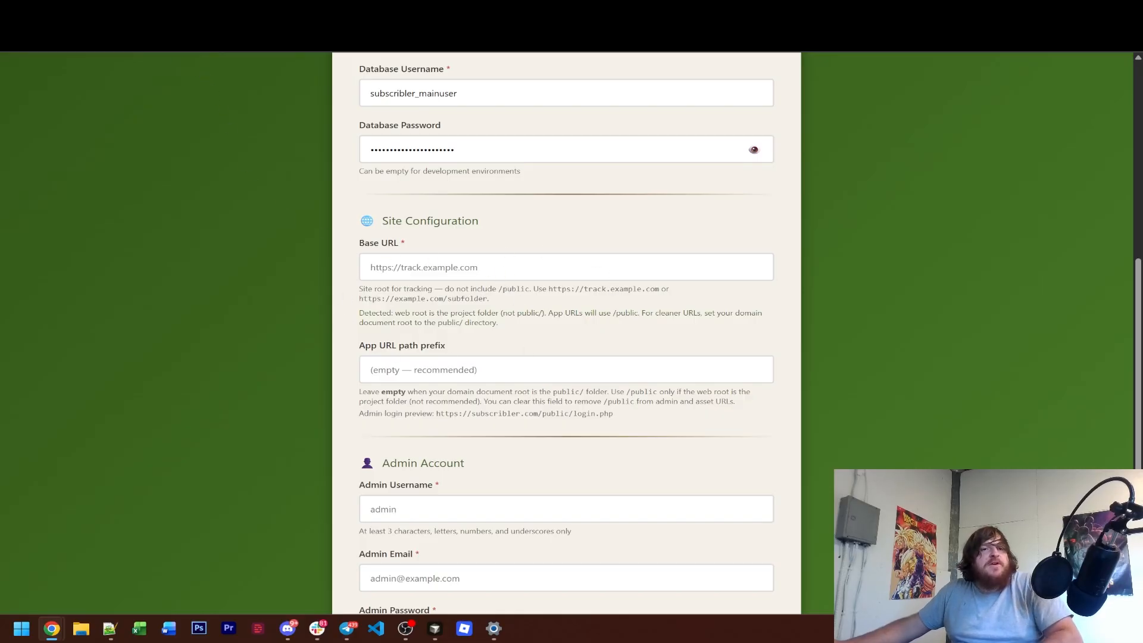
left_click(429, 268)
type("https://subscribler.com/")
left_click(302, 275)
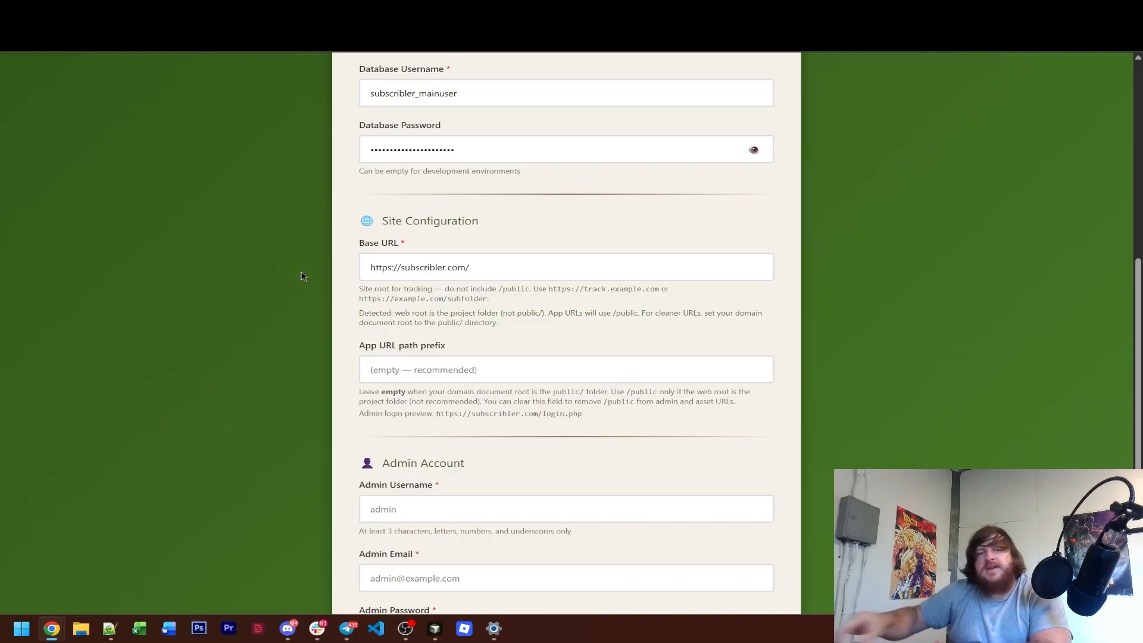
Leave the App URL path prefix empty and check the admin login preview address.
scroll(300, 276, "down", 1)
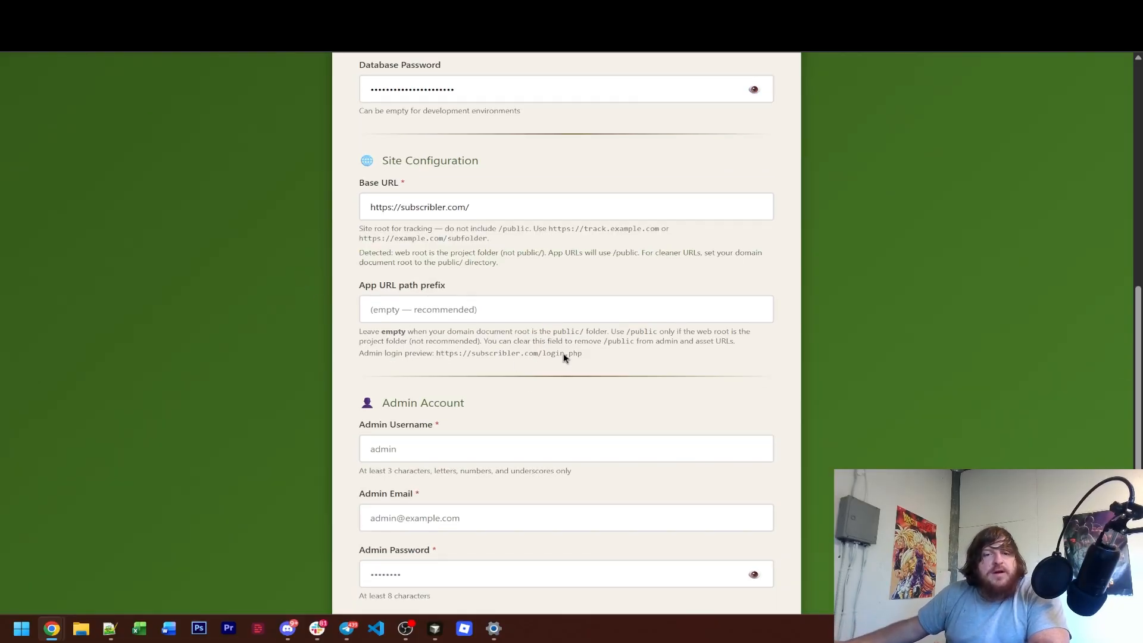
left_click(543, 309)
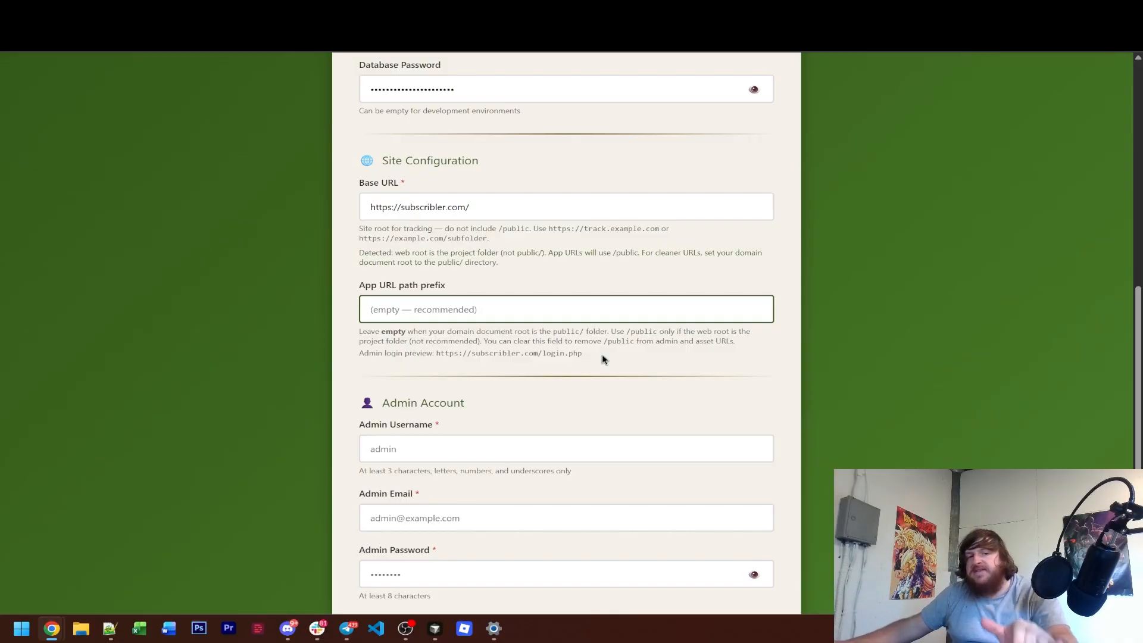
left_click_drag(585, 353, 431, 355)
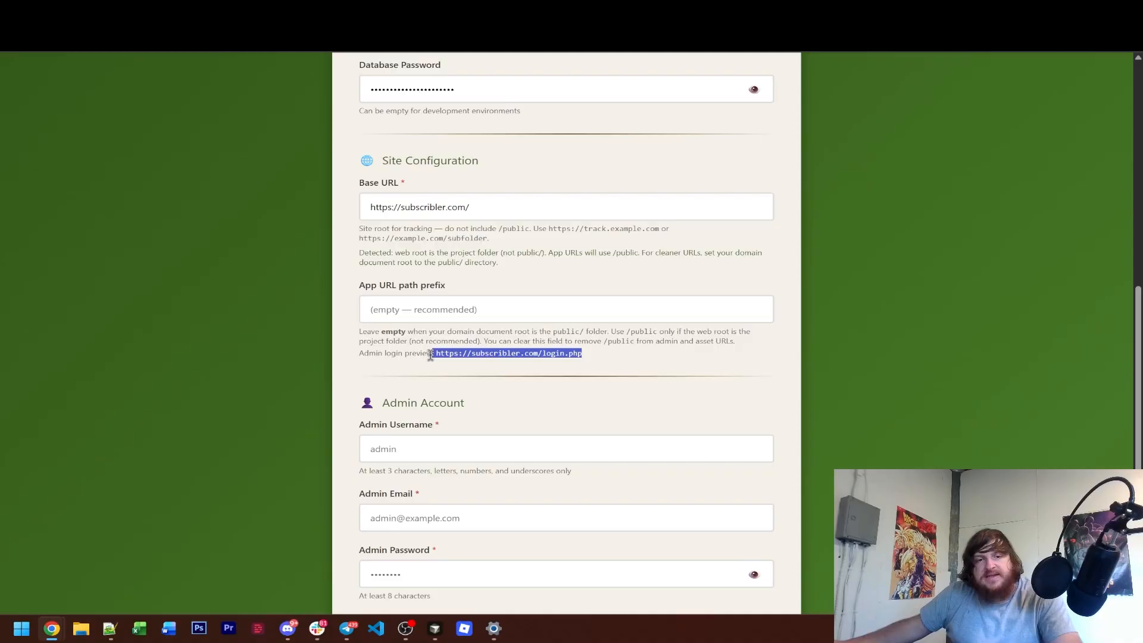
left_click(433, 356)
Copy testadminuser1 from the Notepad++ notes into the admin account's username.
scroll(191, 377, "down", 2)
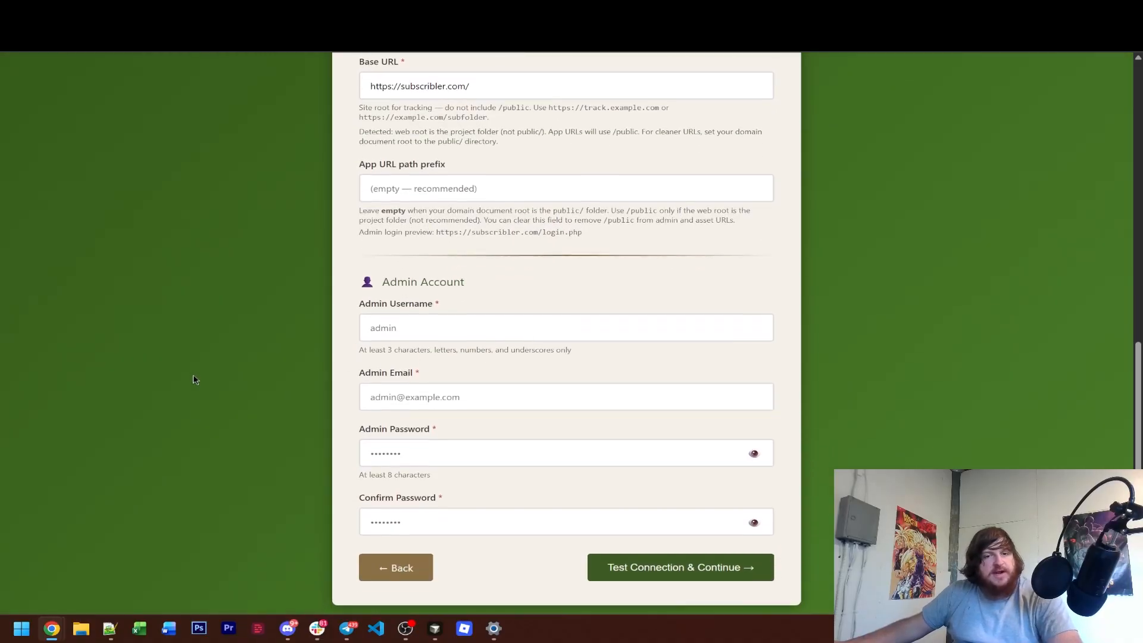
left_click(443, 327)
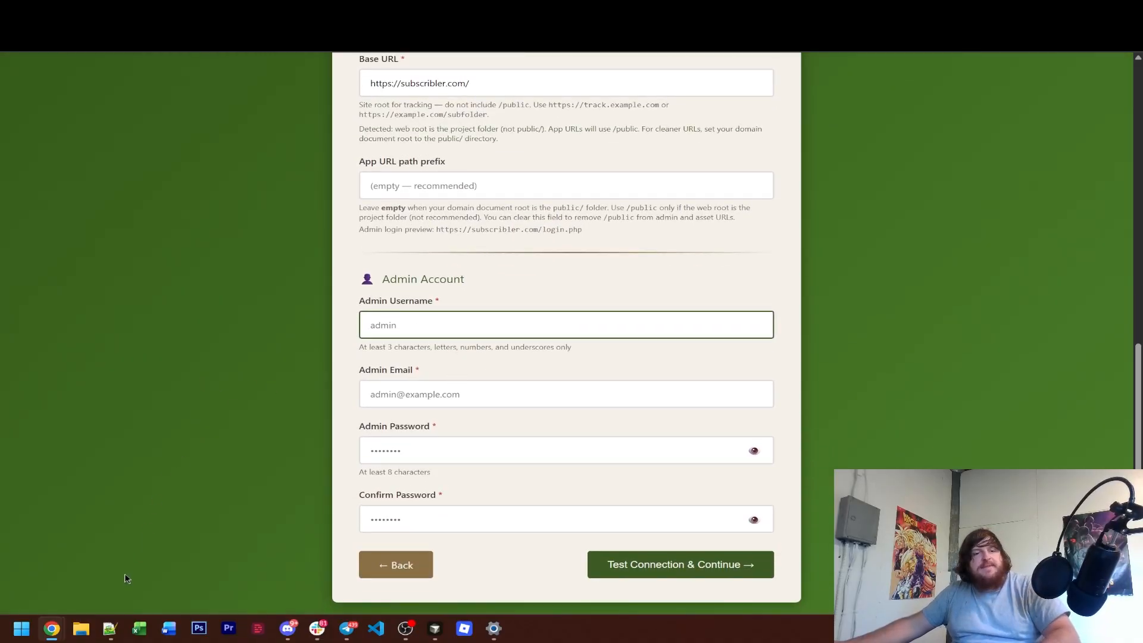
left_click(109, 629)
left_click_drag(262, 282, 168, 282)
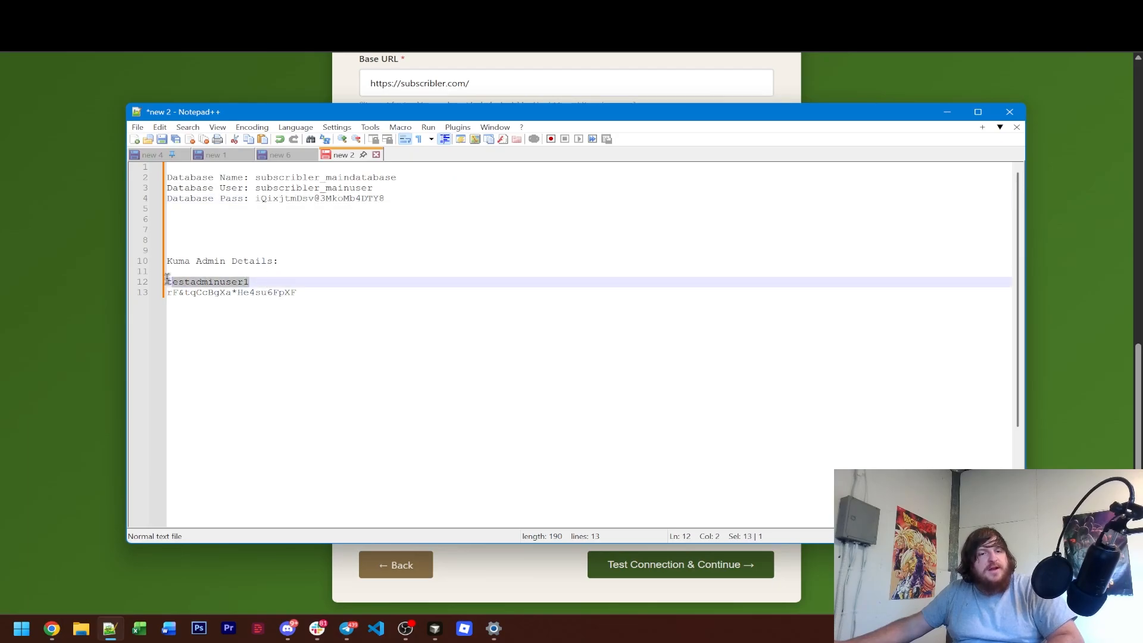
key("ctrl+c")
left_click(108, 288)
left_click(431, 329)
key("ctrl+v")
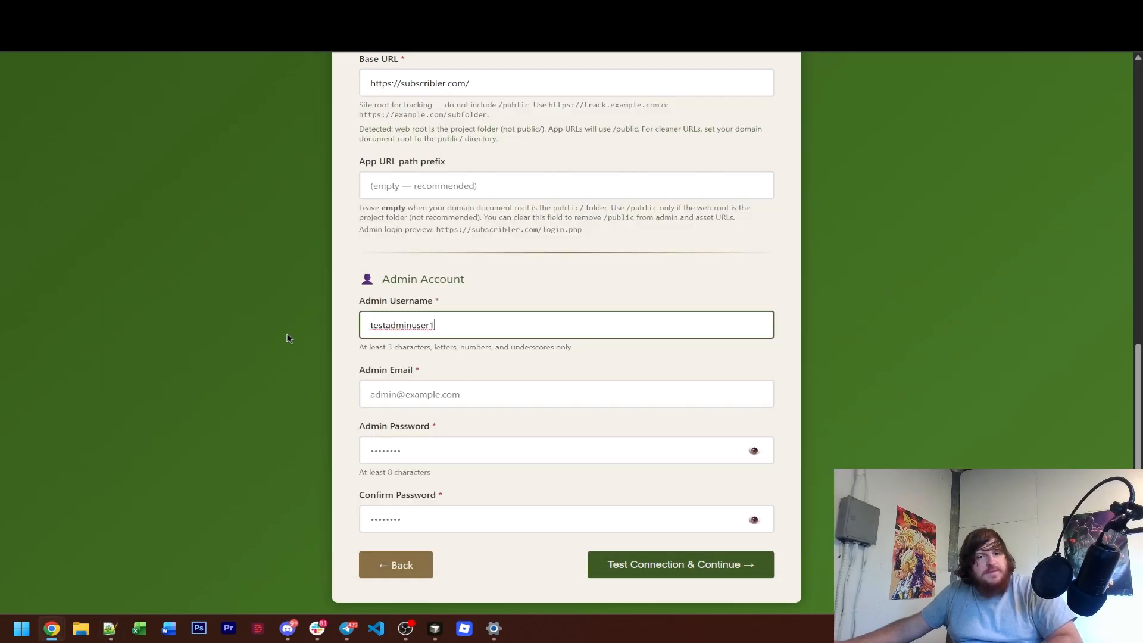
Copy the admin password from the Notepad++ notes into the installer's Admin Password and Confirm Password fields.
left_click(288, 334)
left_click(109, 629)
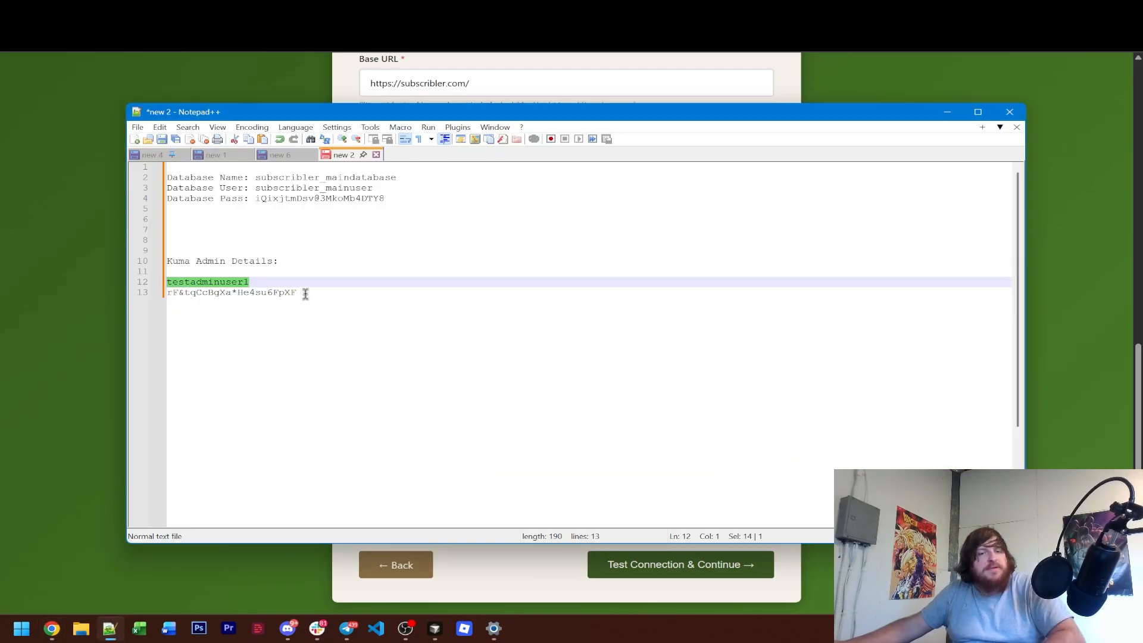
left_click_drag(300, 292, 153, 293)
key("ctrl+c")
left_click(93, 293)
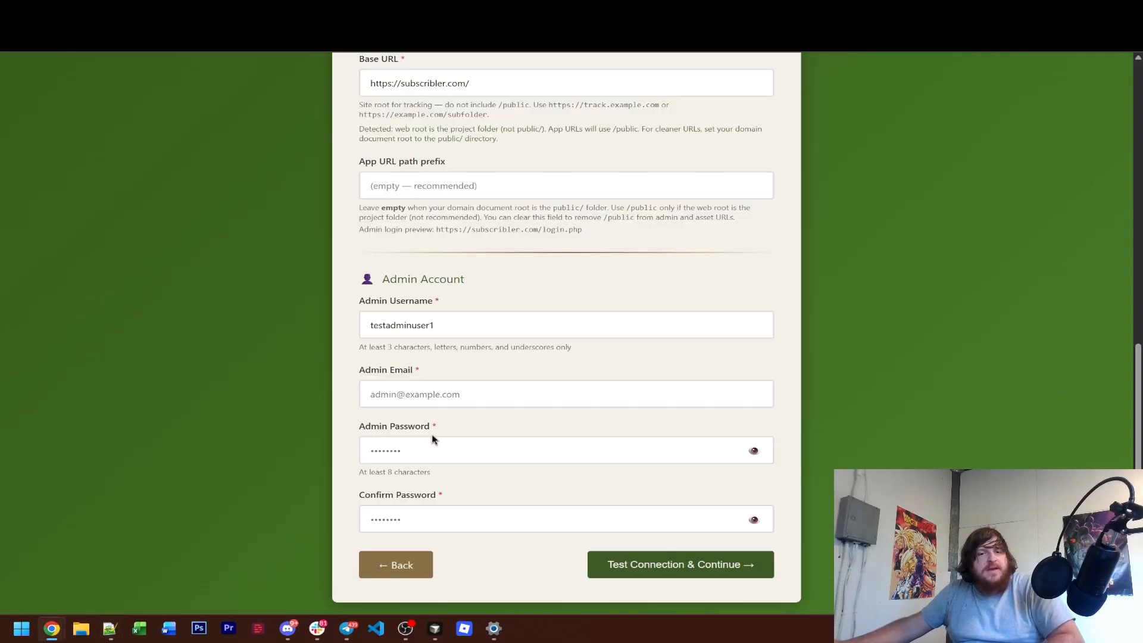
left_click(432, 441)
key("ctrl+v")
left_click(425, 507)
key("ctrl+v")
Fill in the admin account's email address in the installer.
left_click(466, 395)
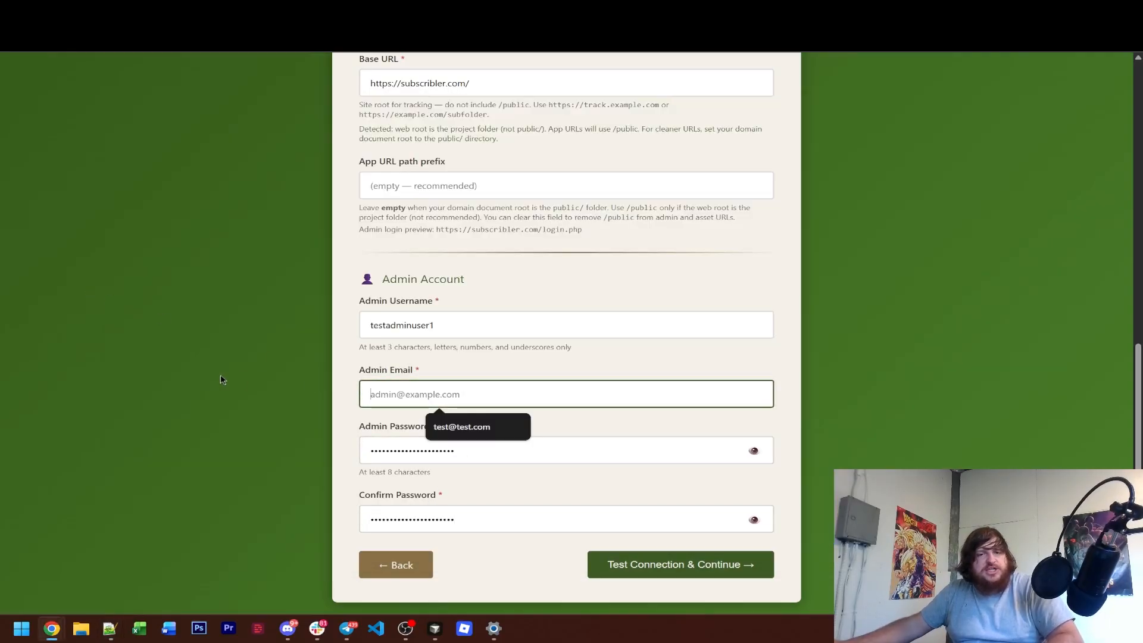
type("test@test.")
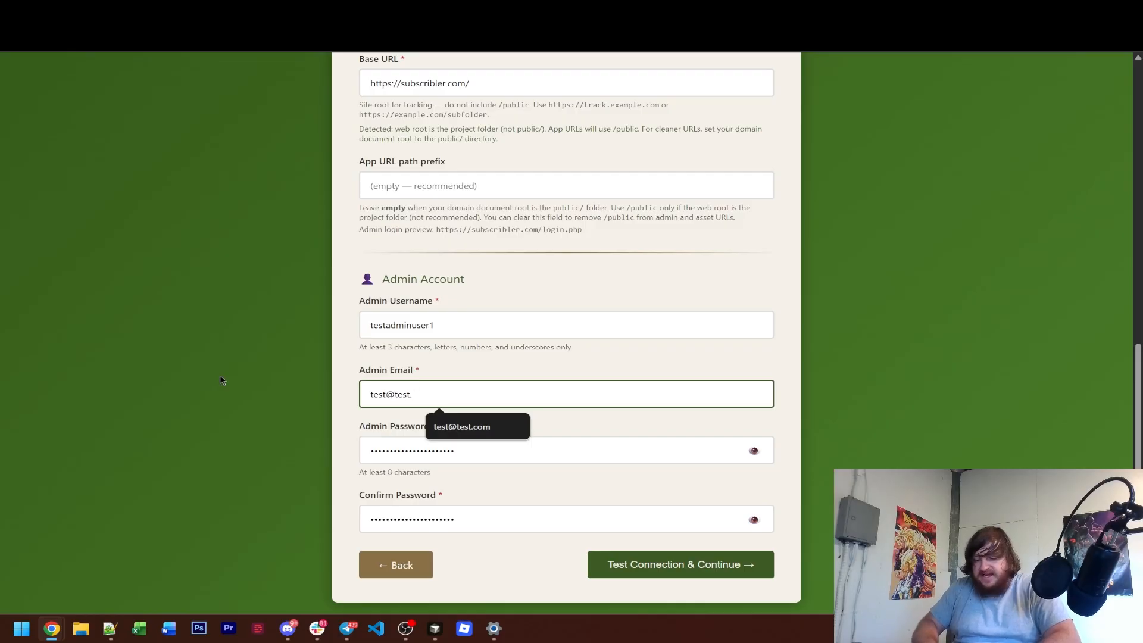
type("com")
left_click(222, 381)
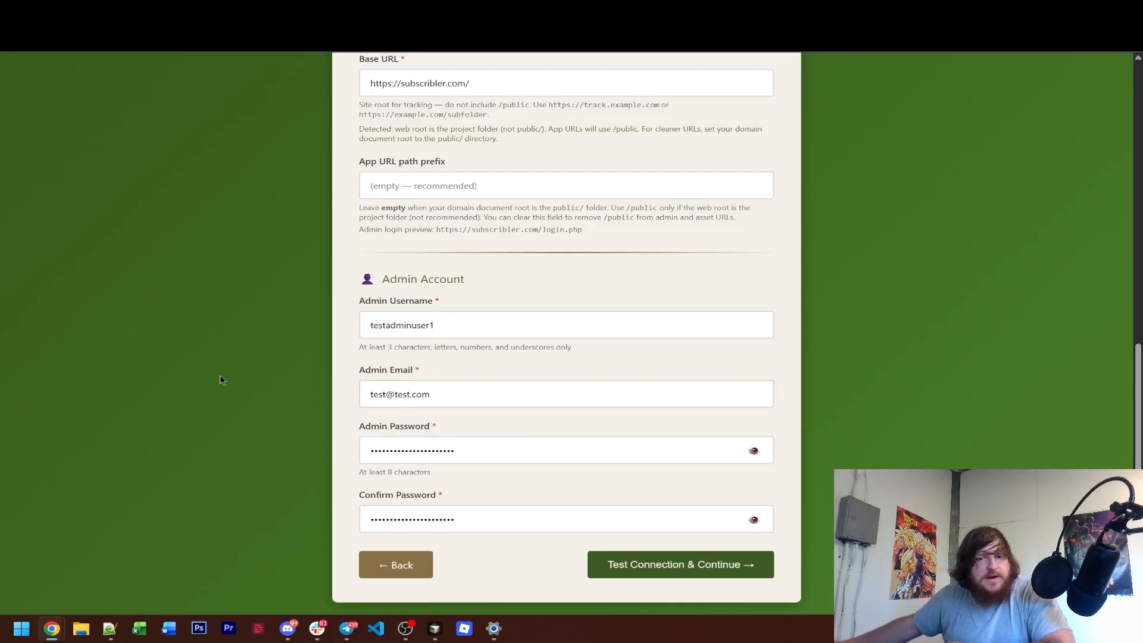
Review the configuration form, test the database connection and continue, dismissing the browser's offer to save the password.
scroll(262, 382, "up", 6)
scroll(263, 383, "up", 3)
scroll(273, 386, "down", 10)
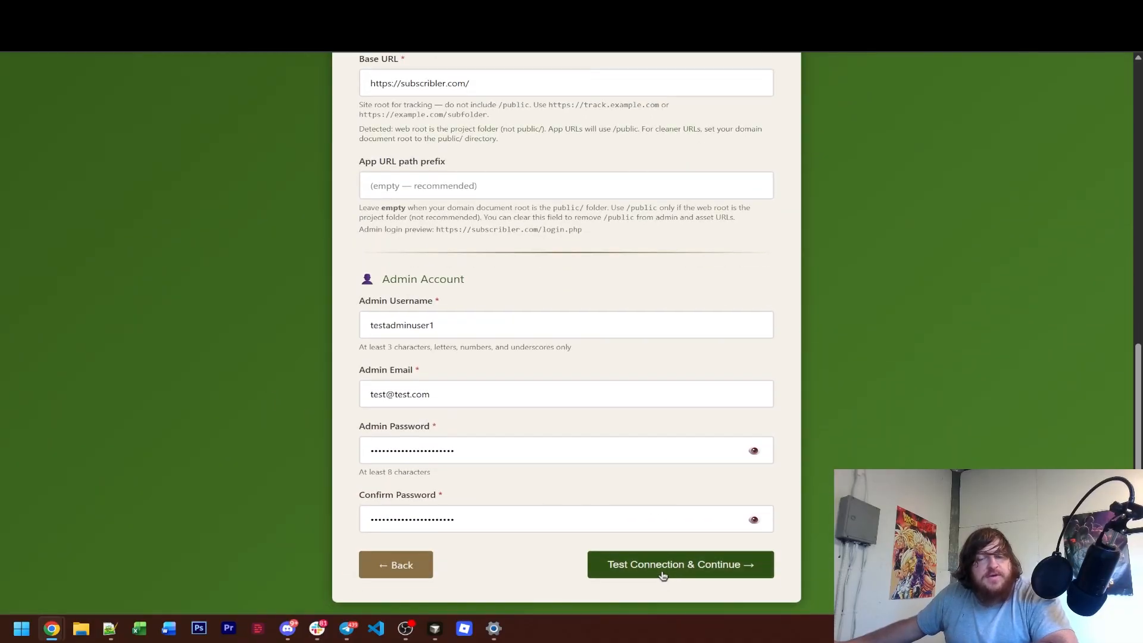
left_click(659, 574)
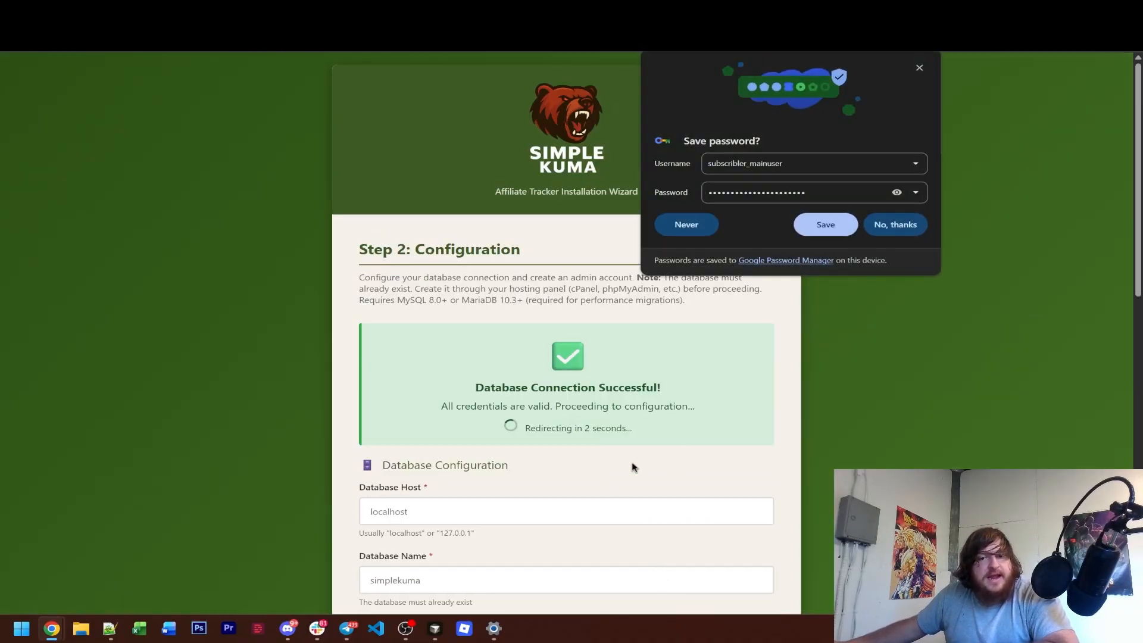
left_click(923, 67)
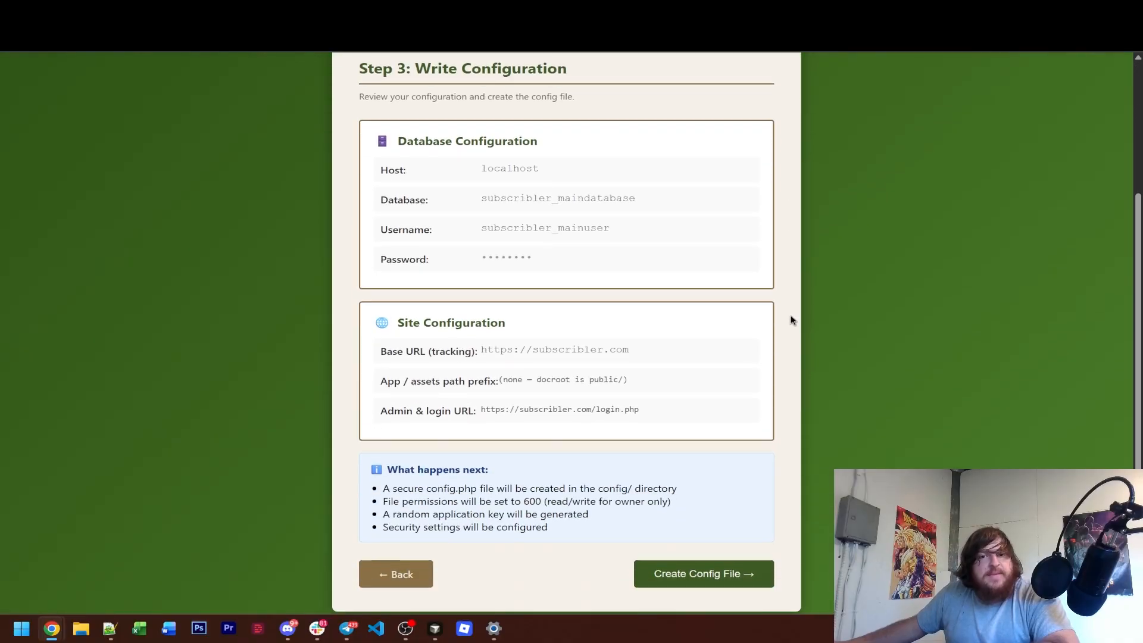
Review the database and site configuration summary and create the config file.
scroll(722, 370, "up", 4)
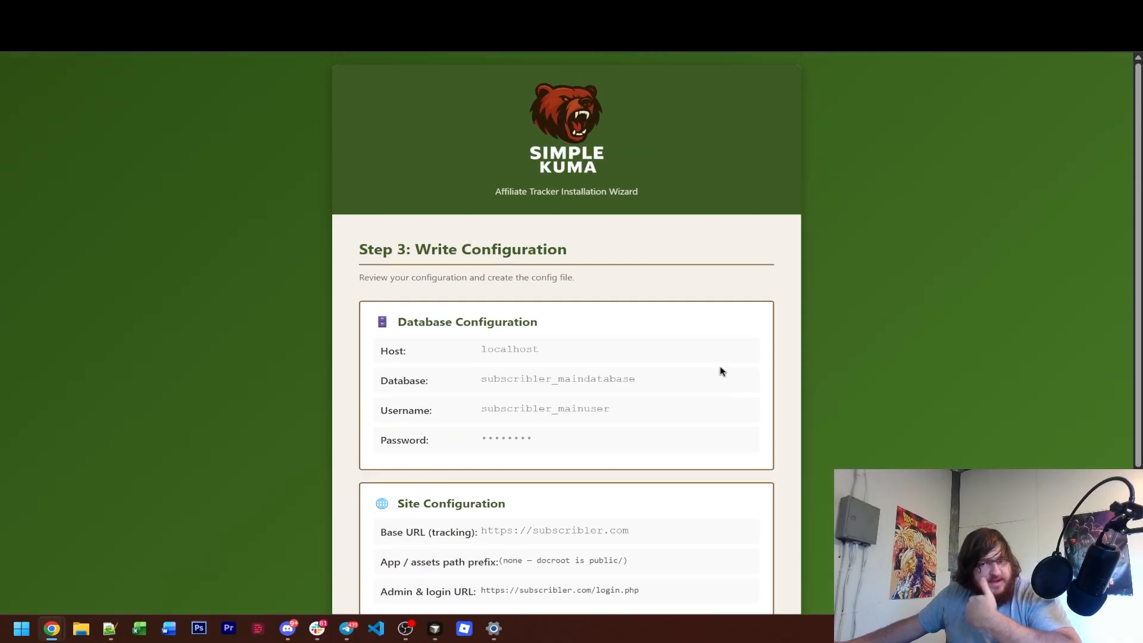
scroll(721, 371, "down", 2)
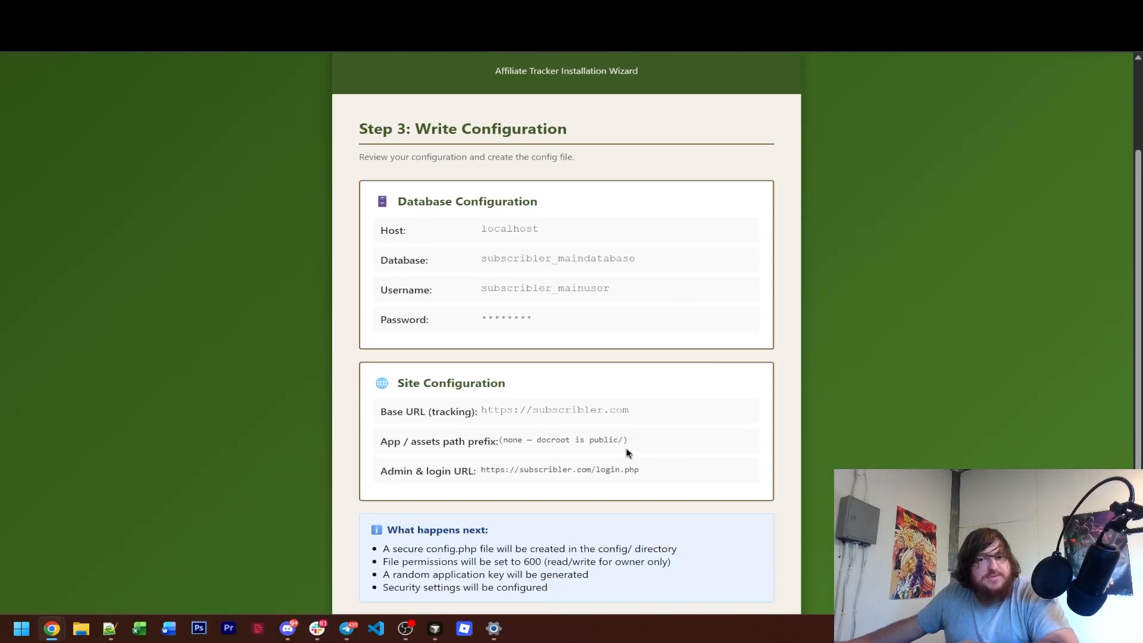
scroll(561, 431, "down", 1)
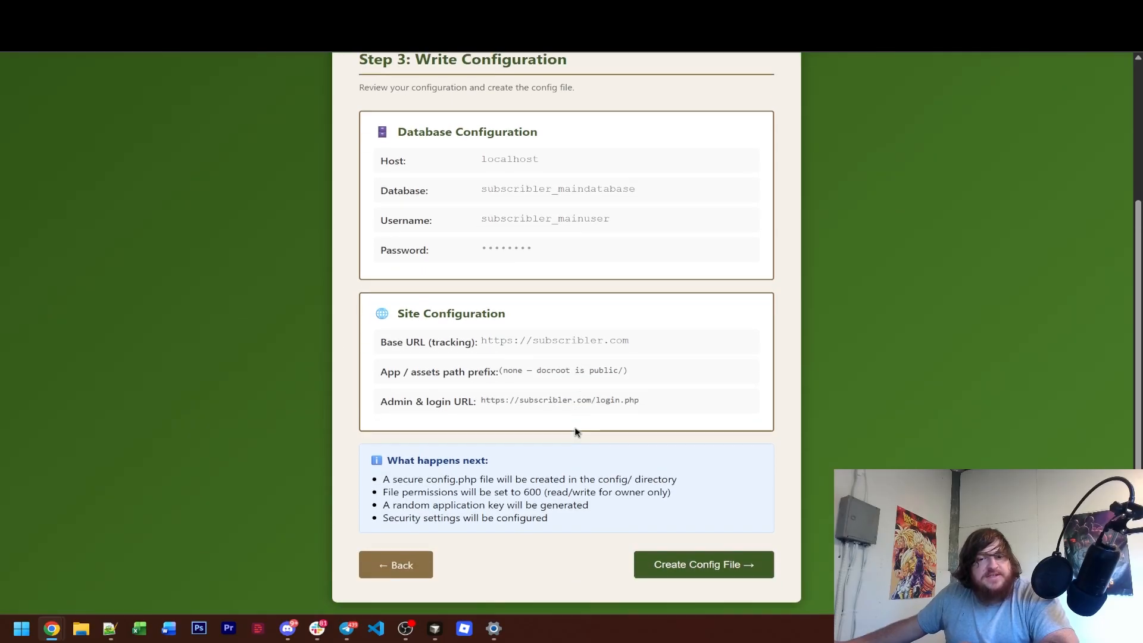
left_click(707, 565)
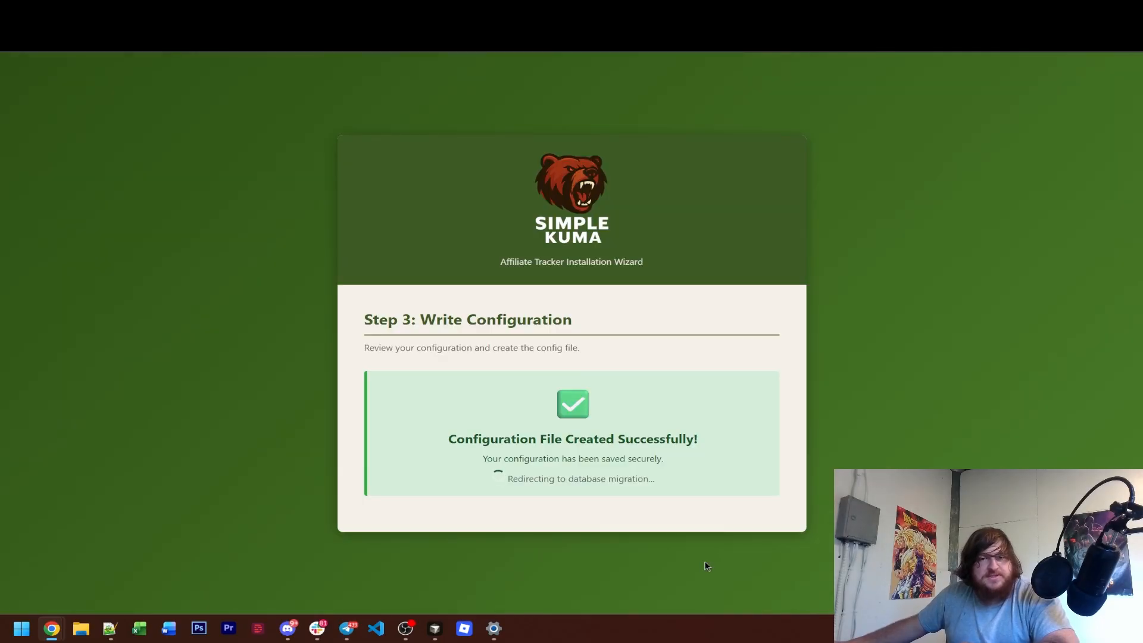
Run the database migrations and look over the list of applied migration files.
scroll(765, 421, "down", 1)
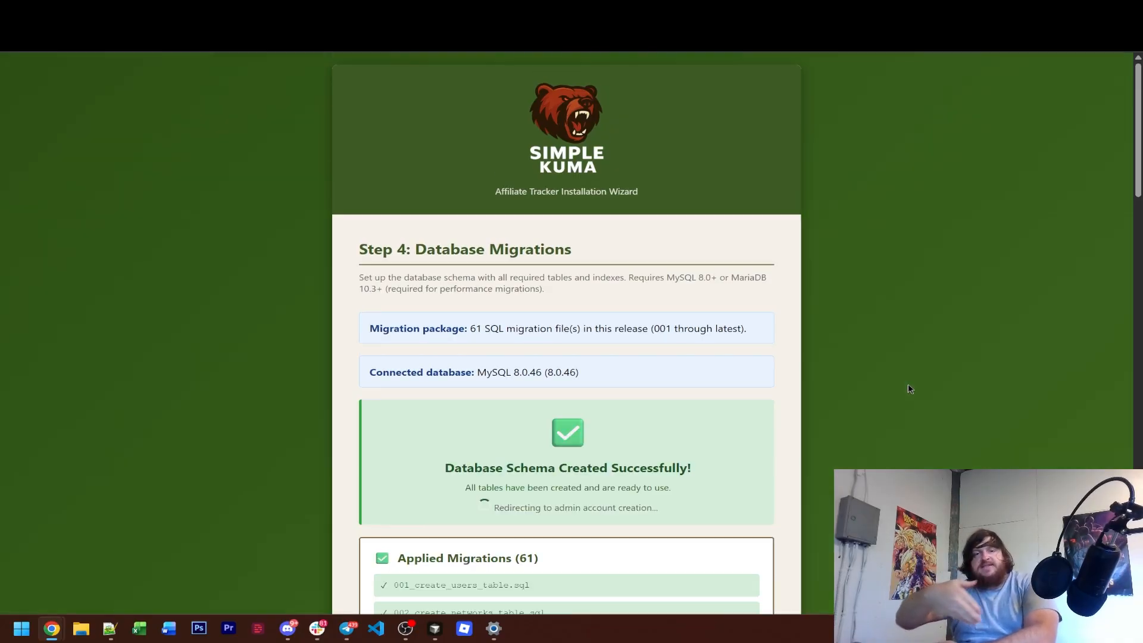
scroll(863, 390, "down", 5)
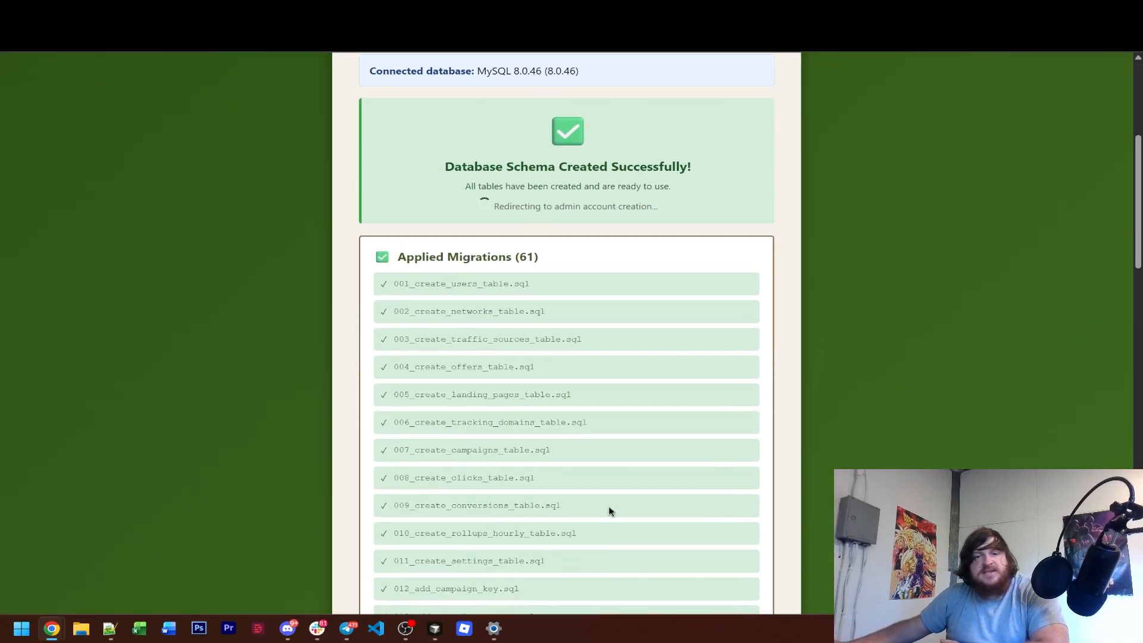
scroll(637, 387, "down", 2)
scroll(639, 386, "up", 2)
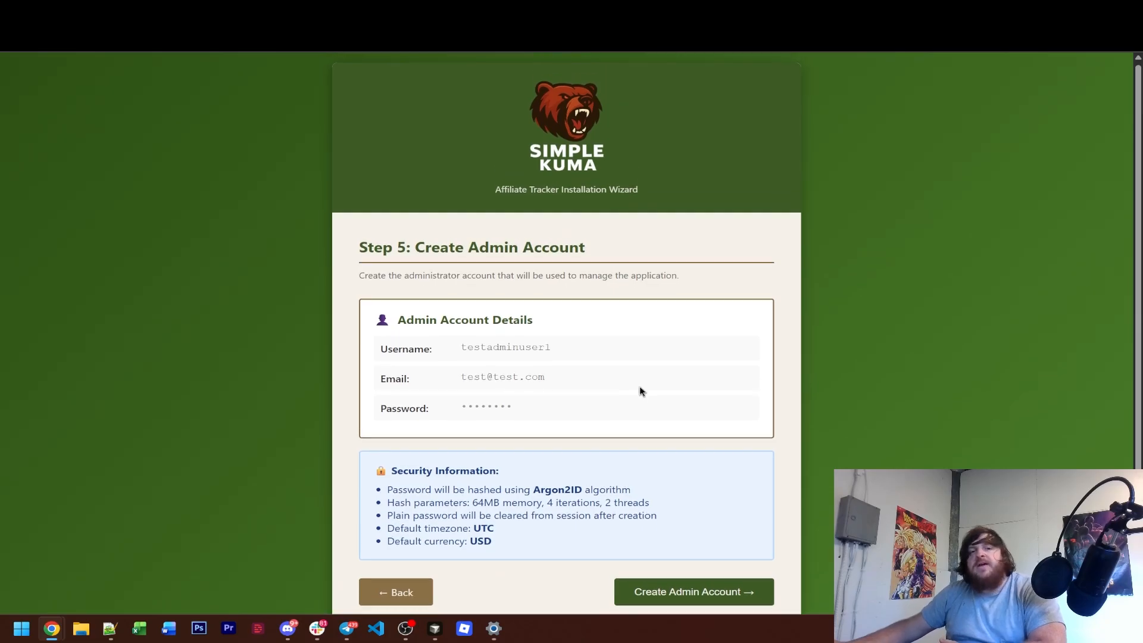
Review the admin account details and security information, and create the admin account.
scroll(640, 386, "down", 2)
scroll(640, 386, "up", 2)
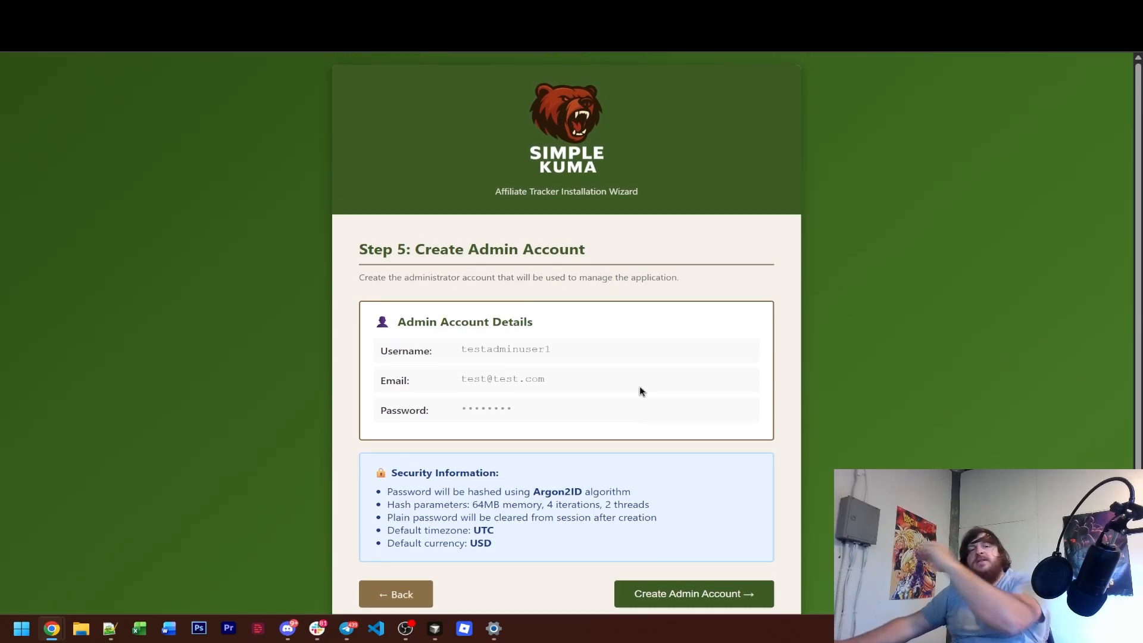
scroll(636, 411, "down", 1)
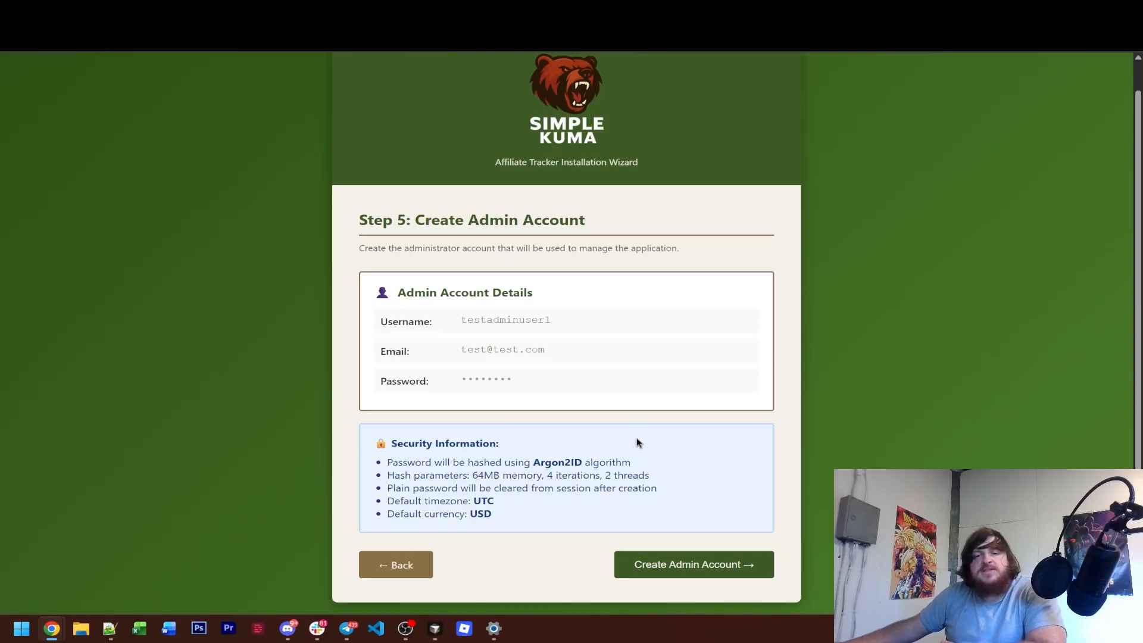
left_click(699, 573)
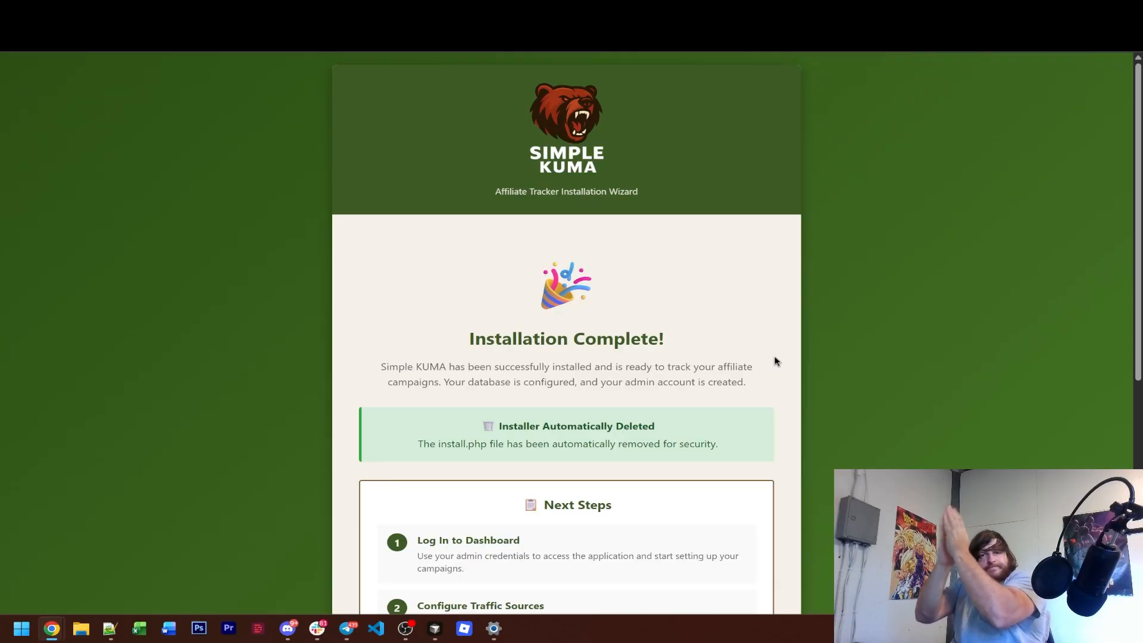
Read the installation completion page, including the installer removal notice, the next steps and the security recommendations.
scroll(808, 384, "down", 1)
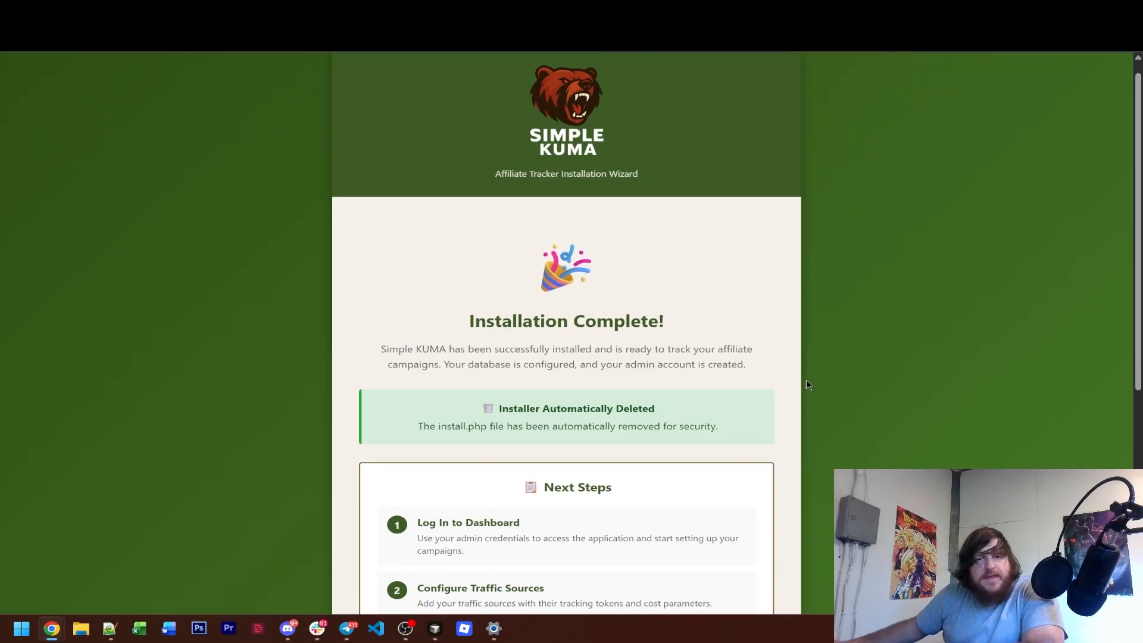
scroll(808, 385, "down", 4)
scroll(808, 384, "up", 4)
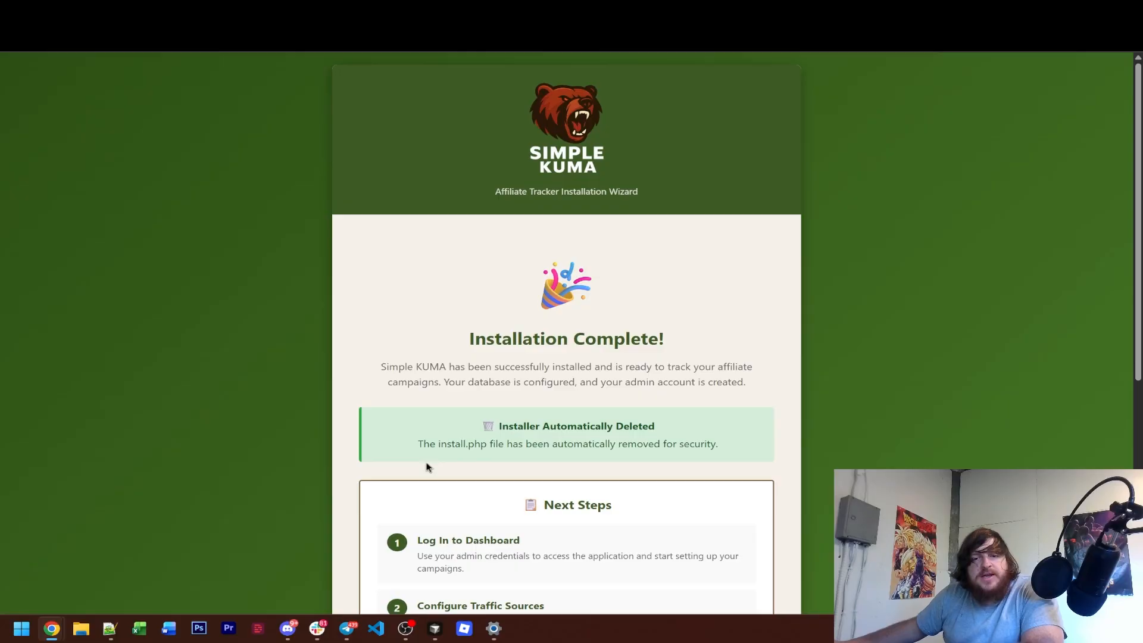
left_click_drag(413, 456, 722, 456)
left_click(739, 458)
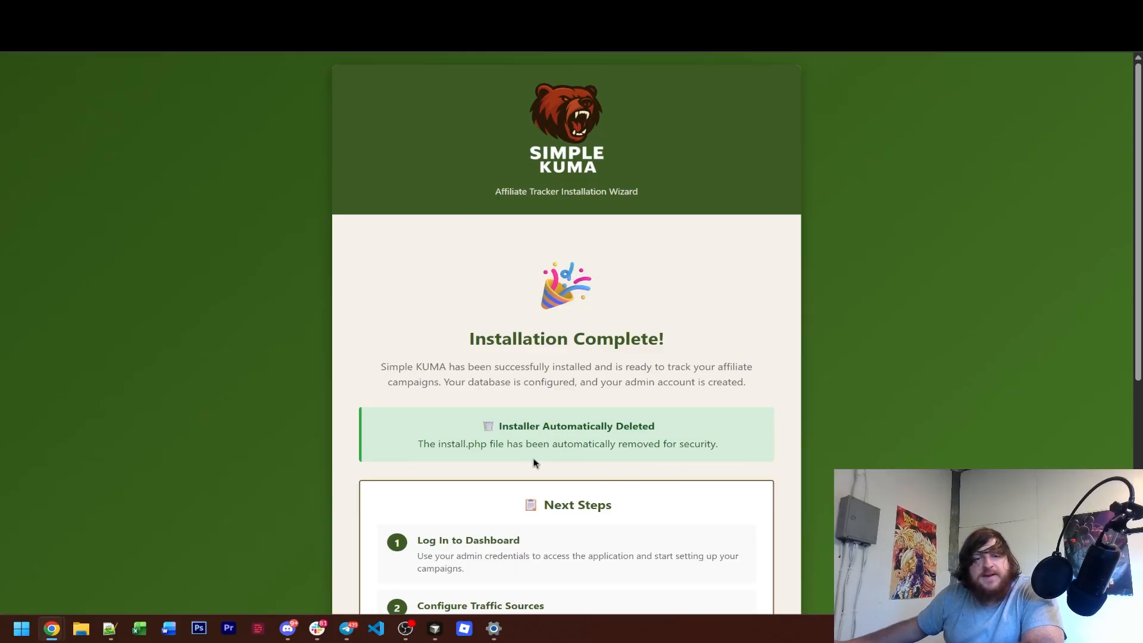
scroll(667, 417, "down", 4)
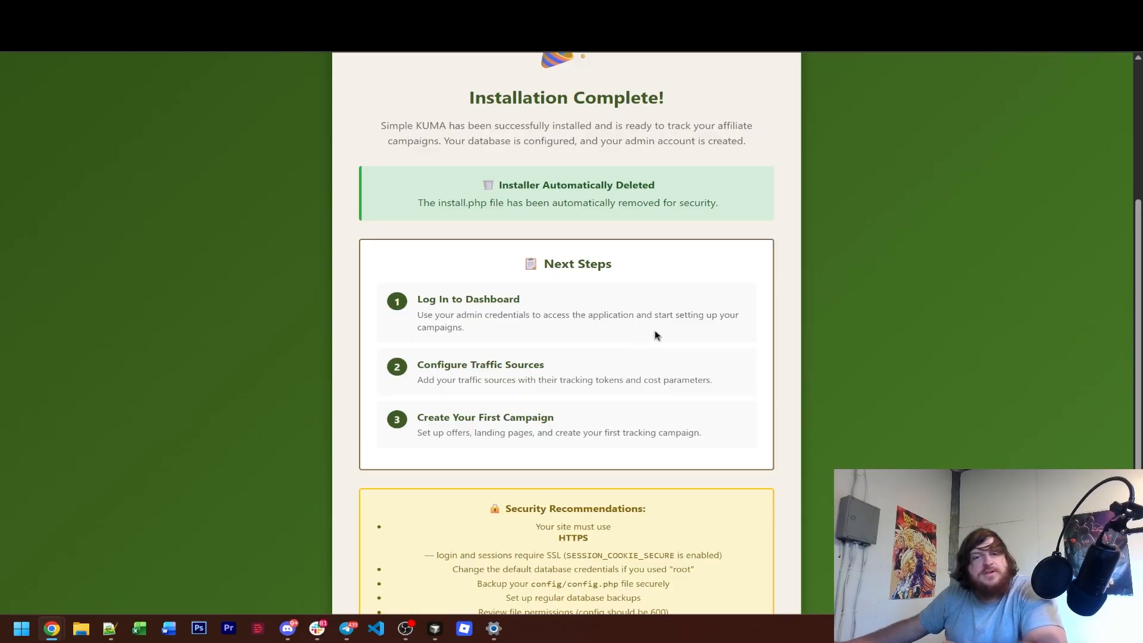
scroll(718, 358, "up", 4)
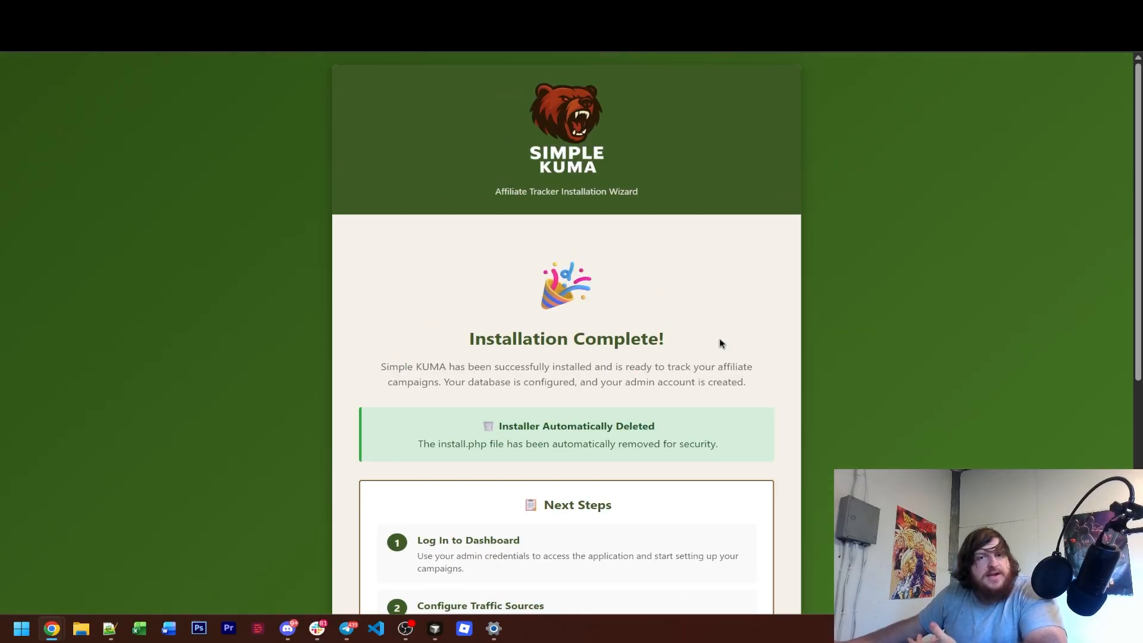
scroll(721, 341, "down", 7)
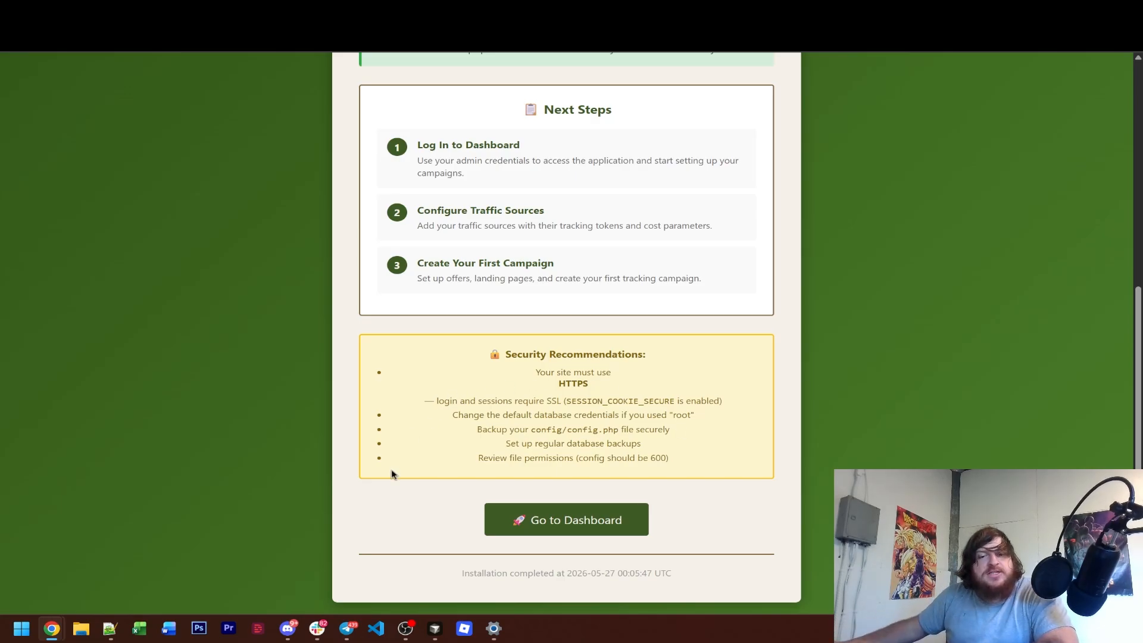
Go to the tracker's dashboard and look over its statistics and performance trends.
left_click(523, 530)
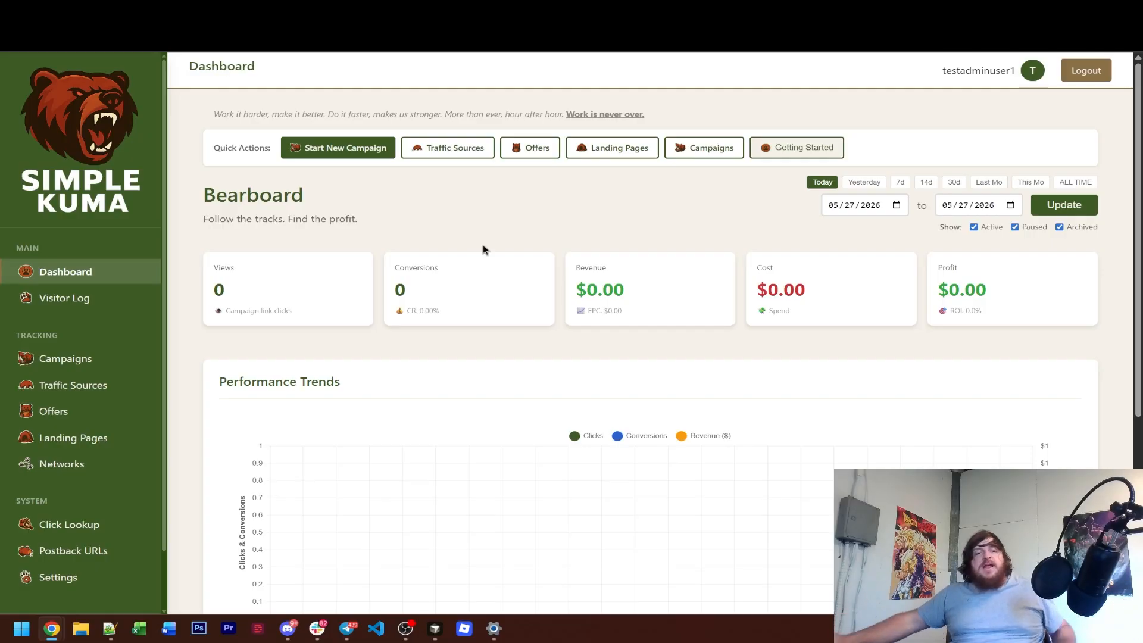
scroll(137, 294, "down", 1)
scroll(101, 294, "up", 1)
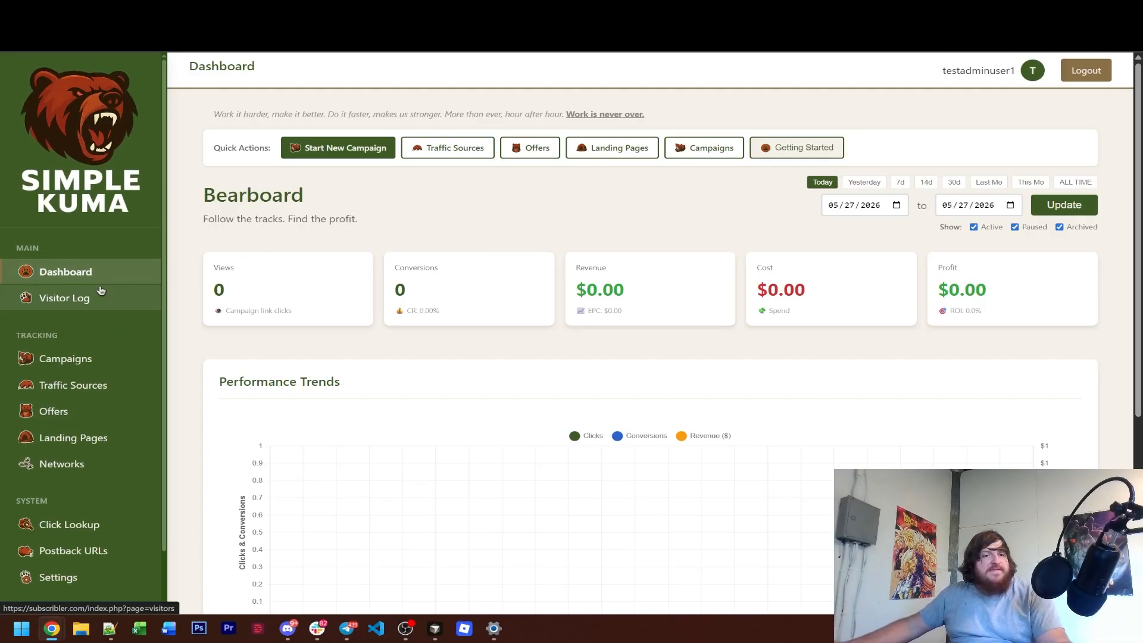
Look through the tracking sections: campaigns with the new campaign wizard, traffic sources, offers, landing pages and networks.
left_click(89, 359)
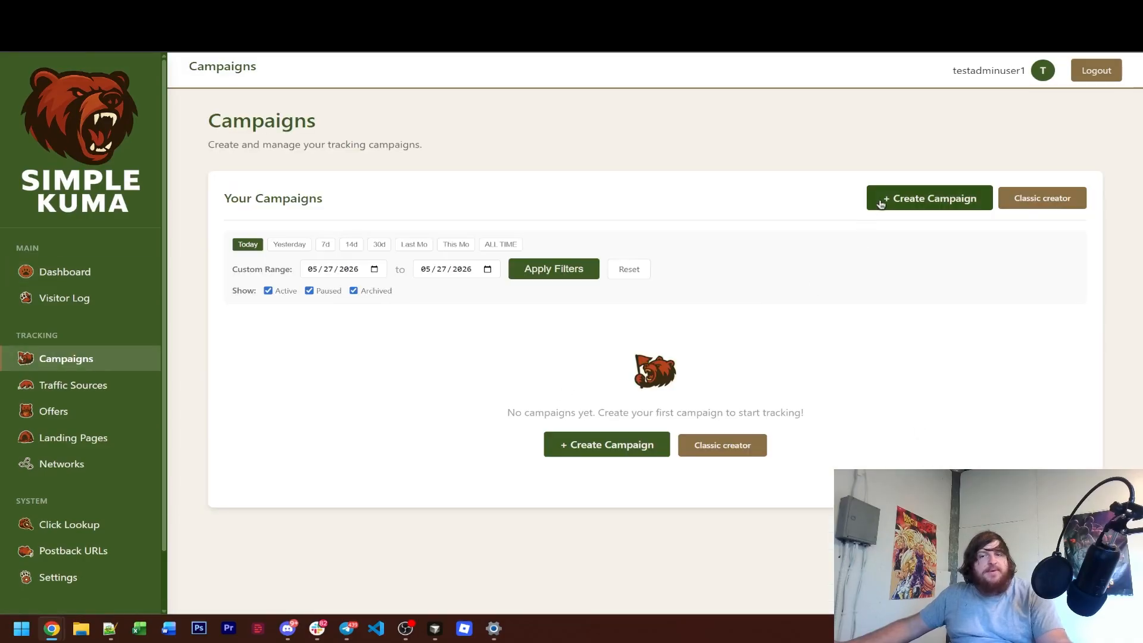
left_click(879, 201)
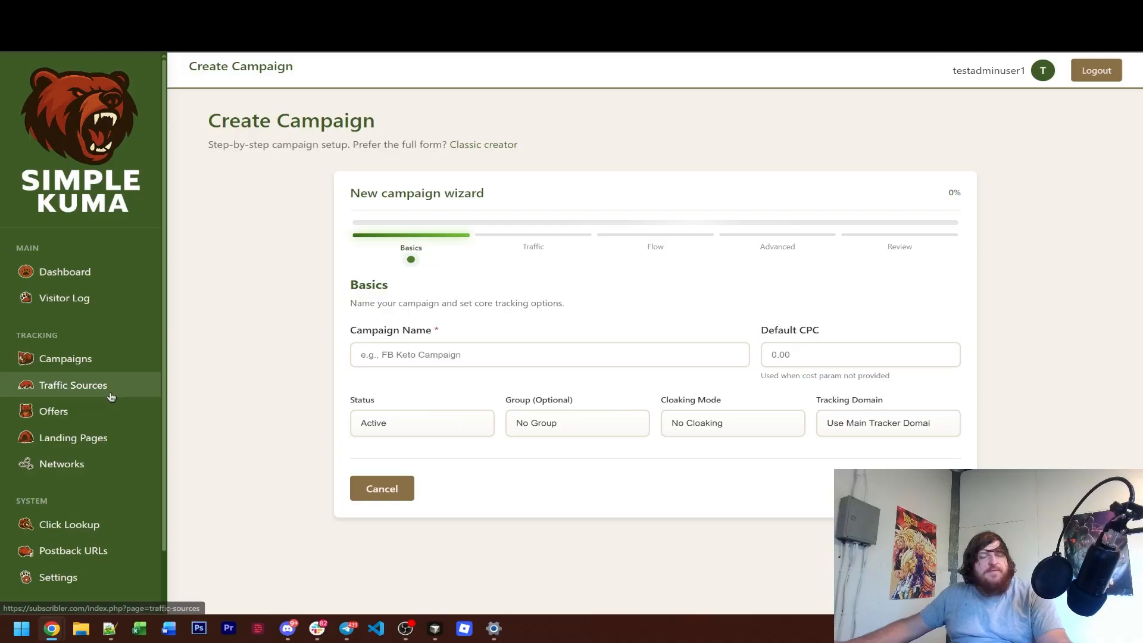
left_click(77, 396)
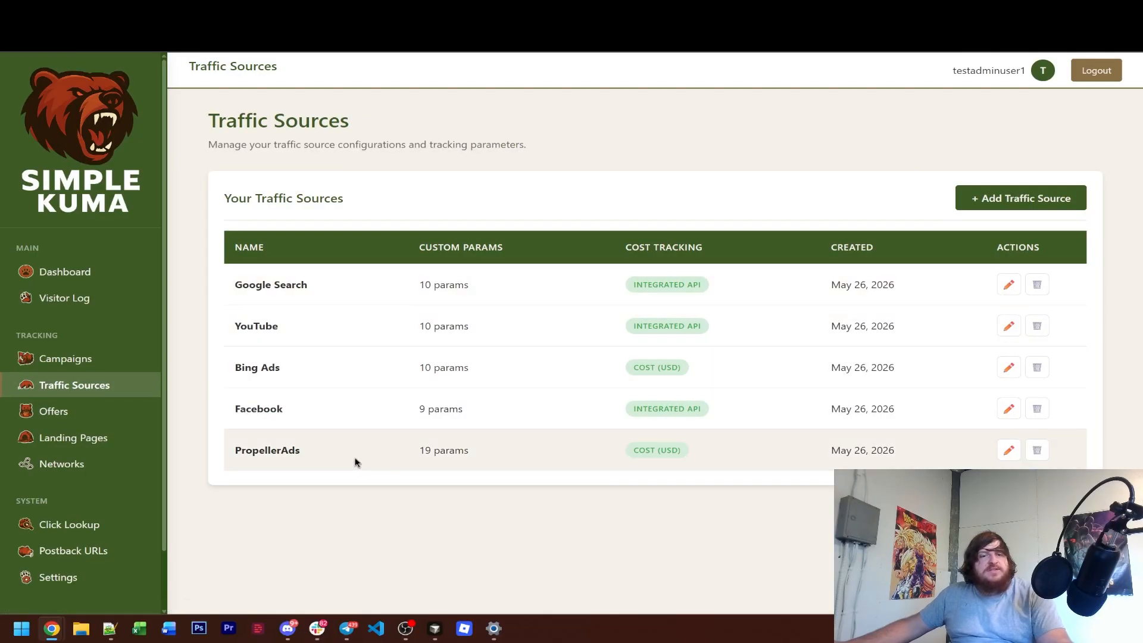
left_click(98, 415)
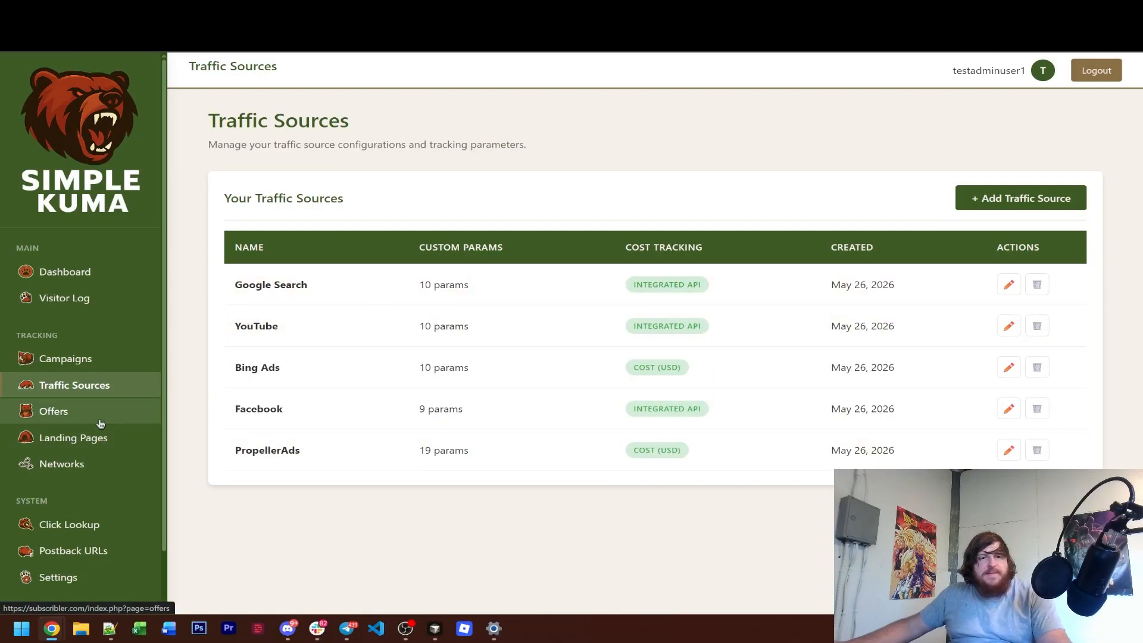
left_click(101, 441)
scroll(102, 429, "down", 1)
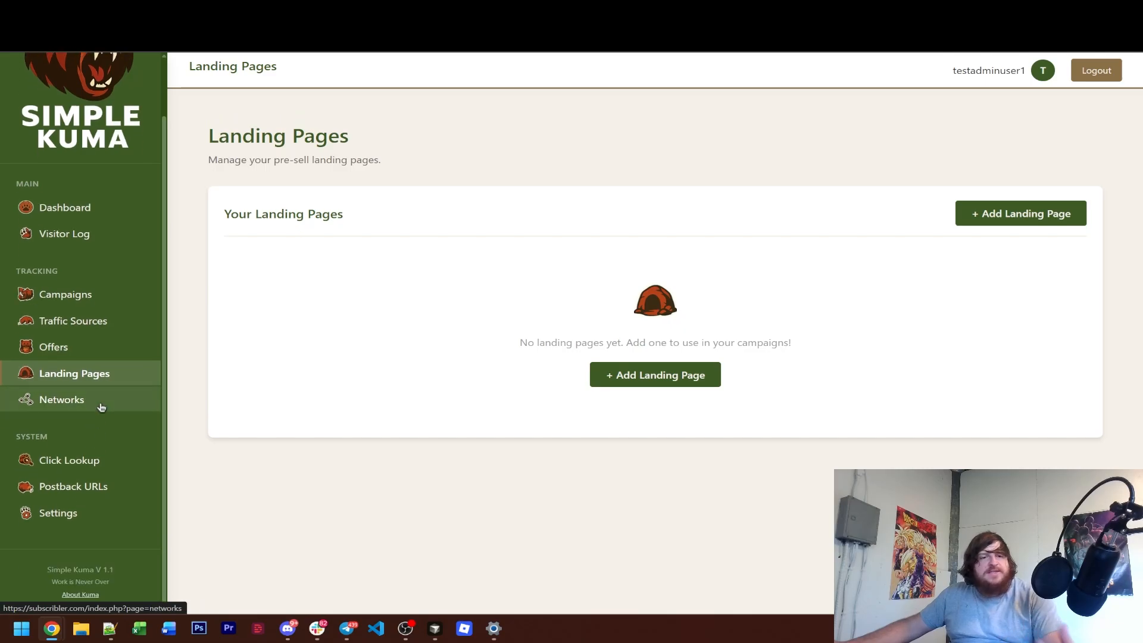
left_click(102, 400)
Examine the Domains, Integrations and API Cost Updates settings and return to the dashboard.
scroll(60, 543, "down", 1)
left_click(74, 516)
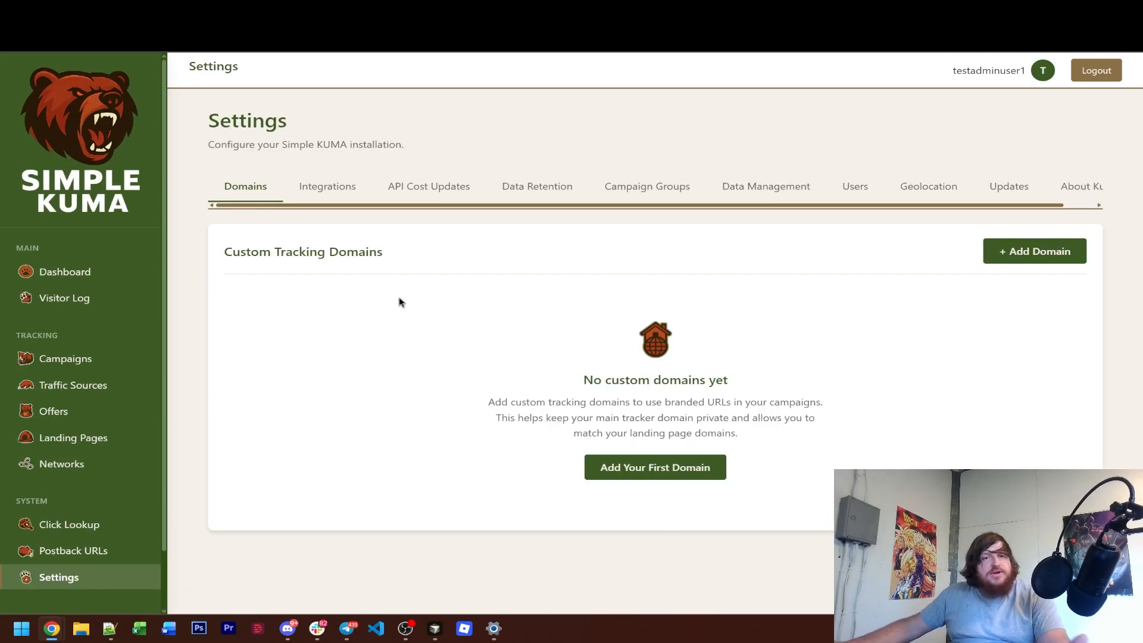
left_click(338, 198)
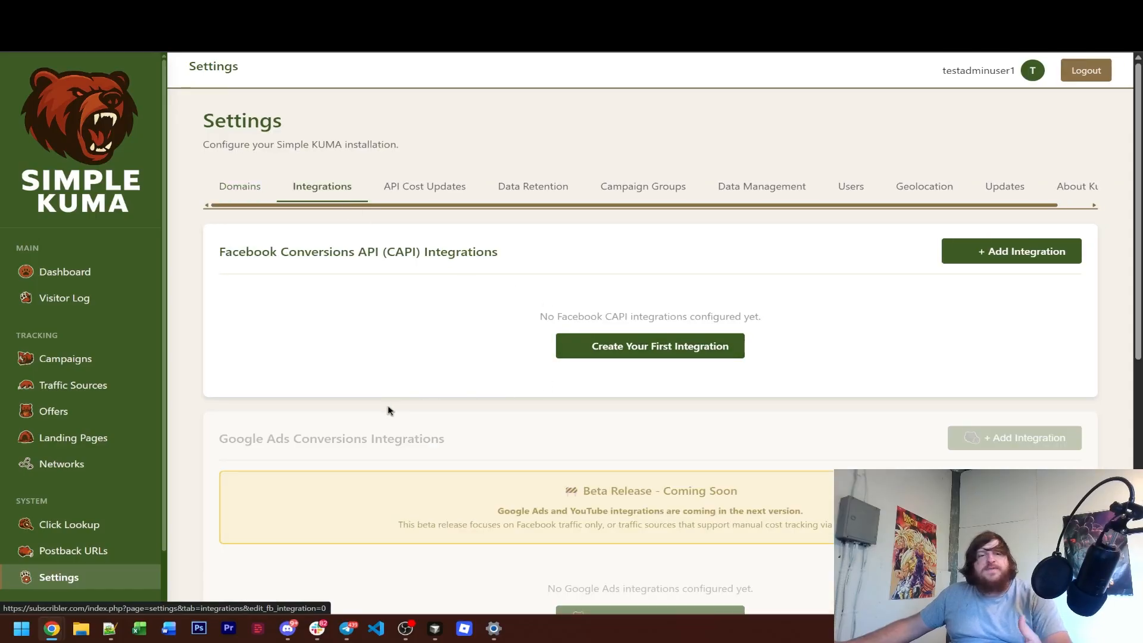
left_click(457, 198)
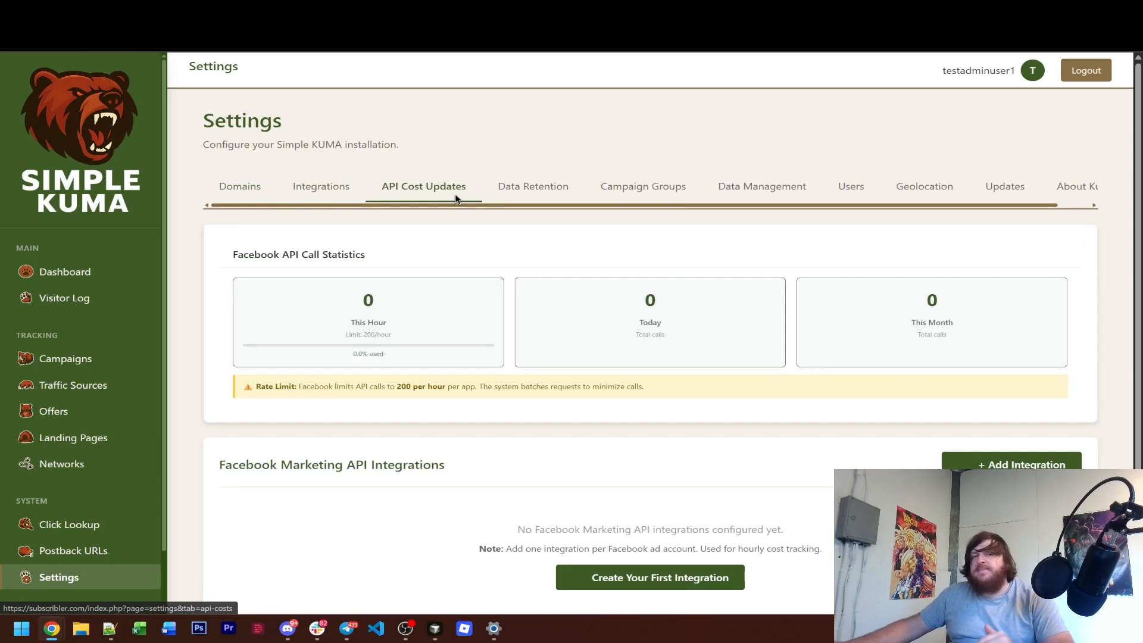
left_click(64, 271)
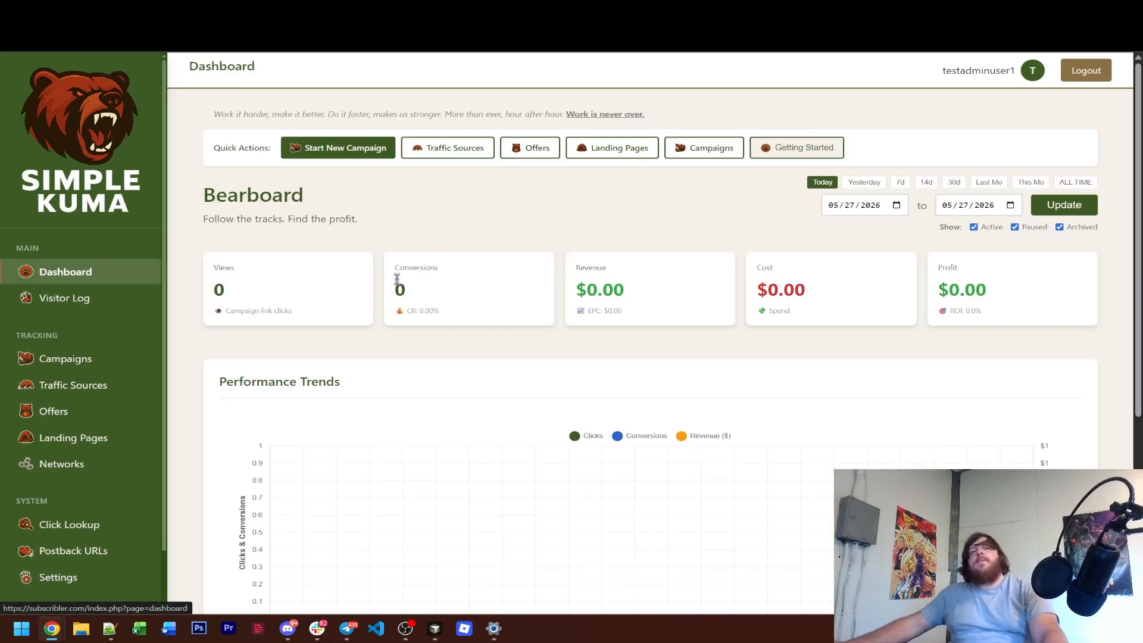